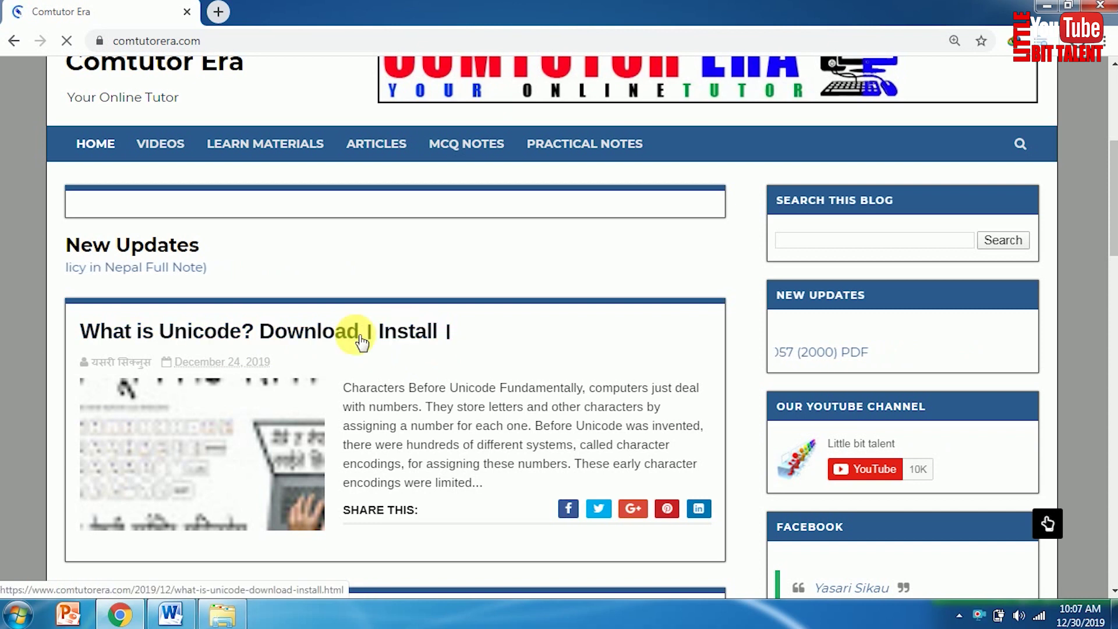
- Open the 'What is Unicode?' article and follow its 'Click here to DOWNLOAD' link to Google Drive
click(429, 349)
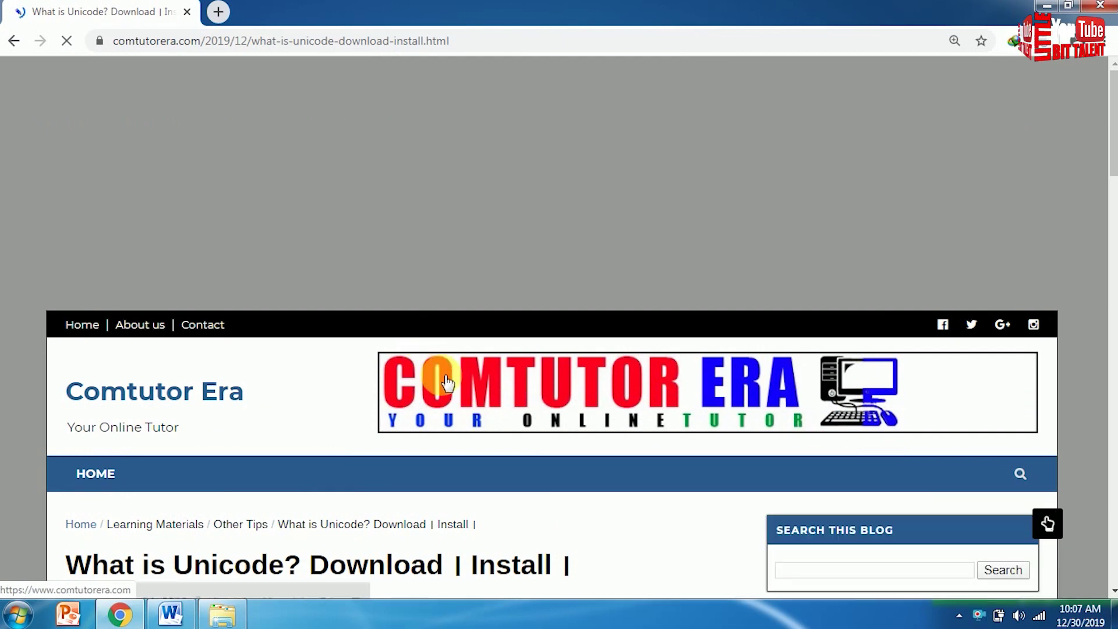
scroll(454, 386, down, 12)
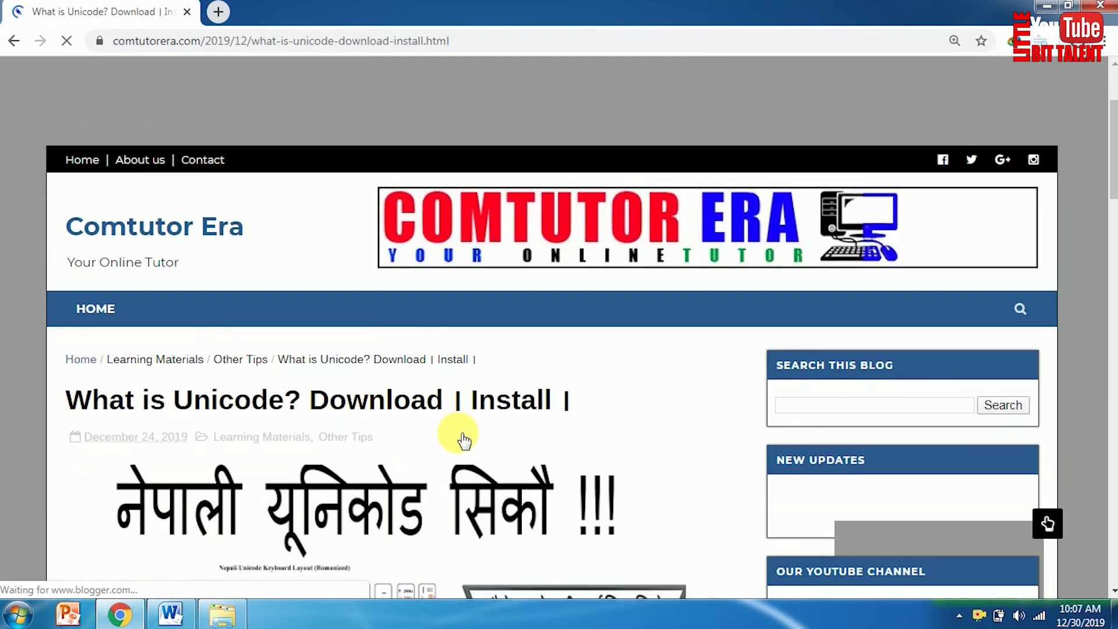
scroll(466, 438, down, 15)
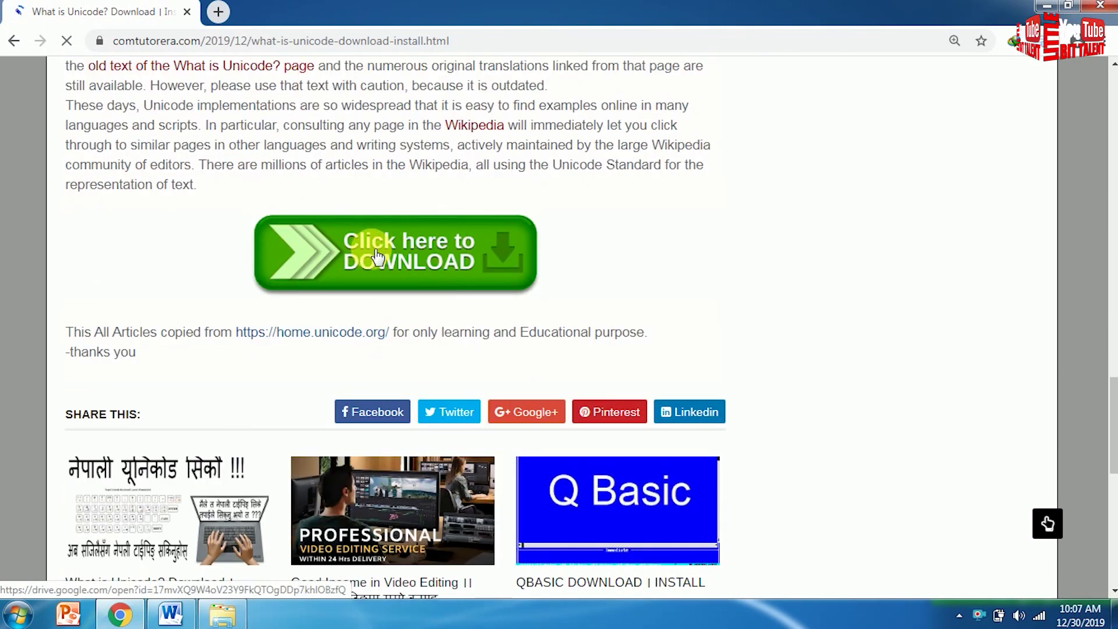
click(440, 254)
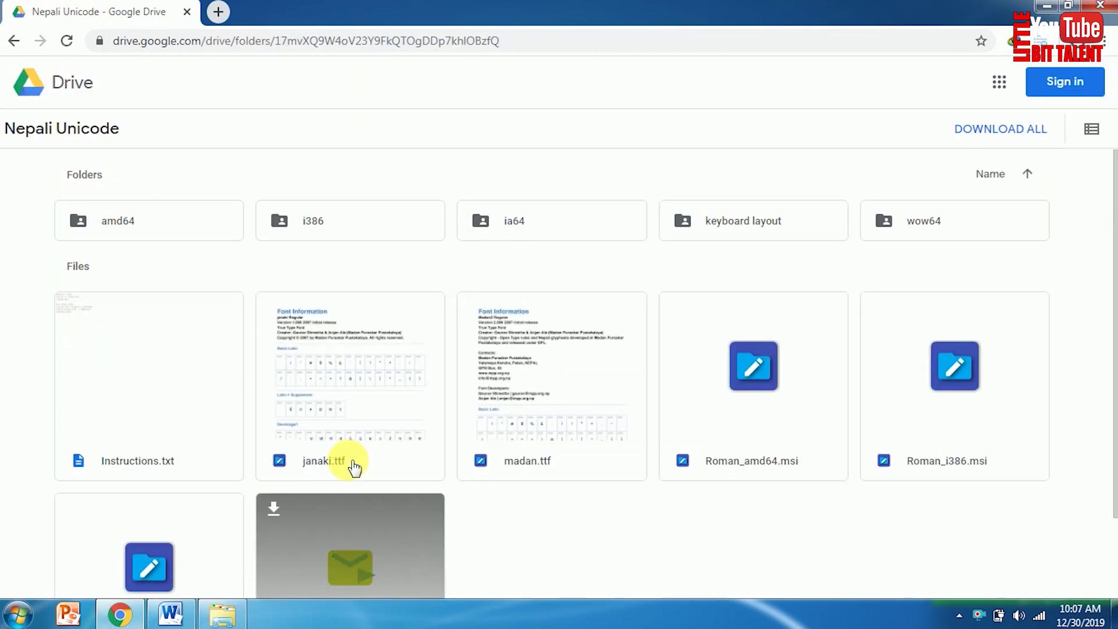
- Download the entire Nepali Unicode Drive folder as one 737 KB zip archive
click(1023, 135)
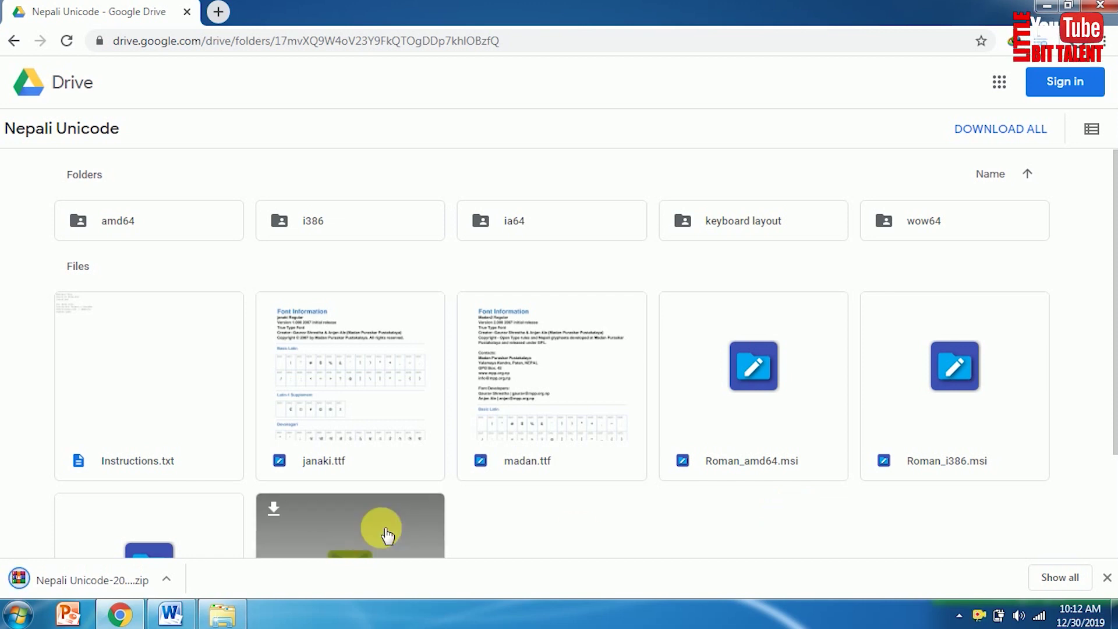
click(166, 578)
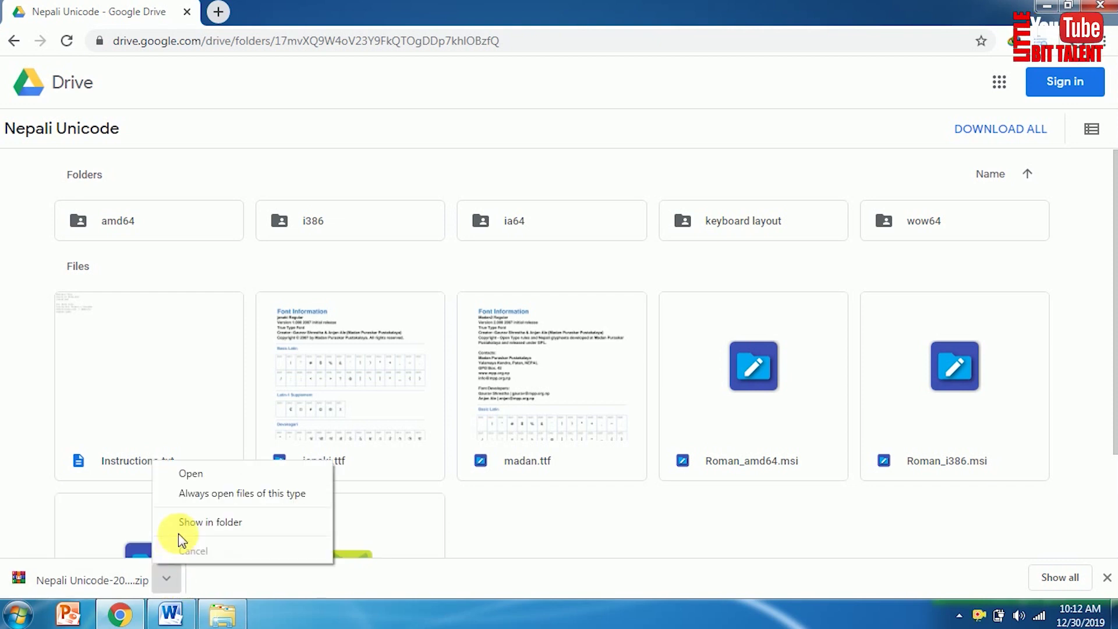
- Reveal the 738 KB Nepali Unicode zip archive in the Downloads folder
click(216, 523)
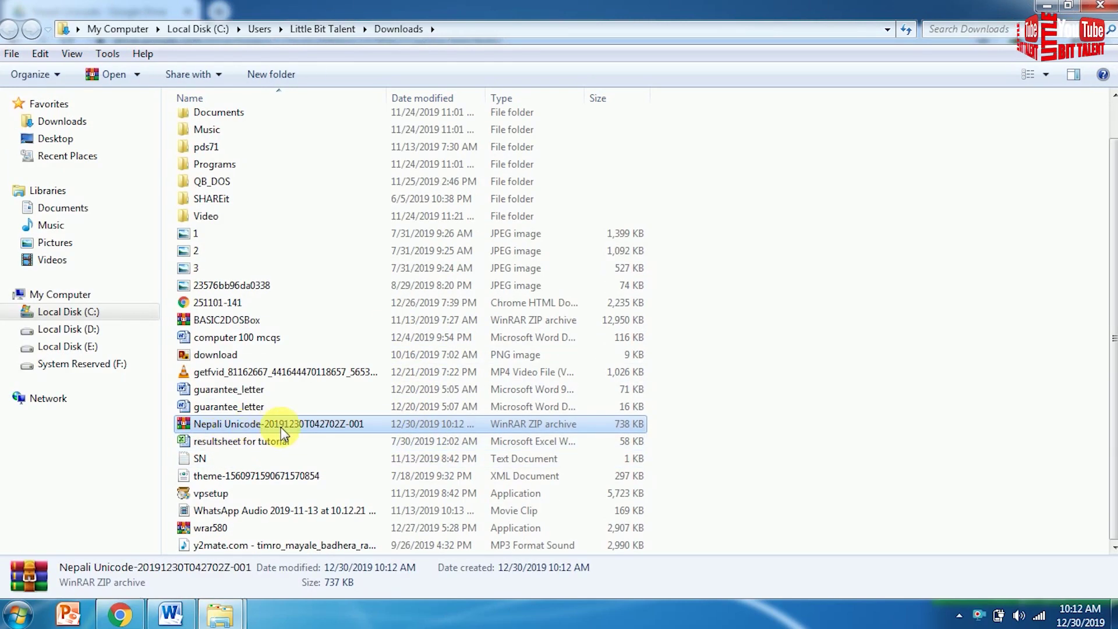
- Open the Nepali Unicode zip in WinRAR, enter its folder, and run setup.exe
double_click(215, 429)
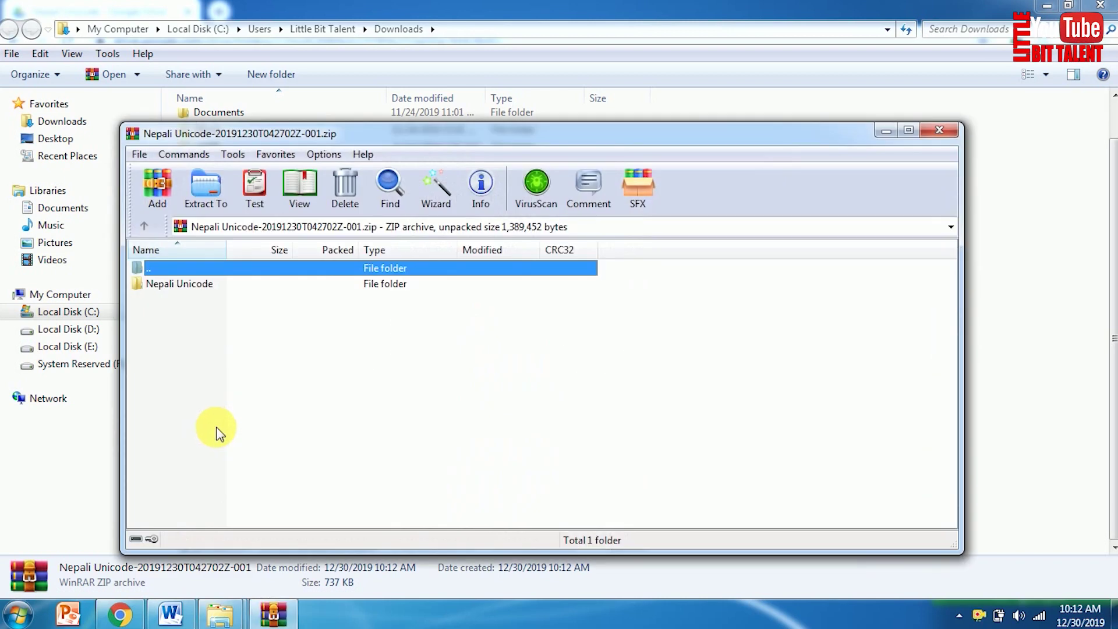
double_click(170, 285)
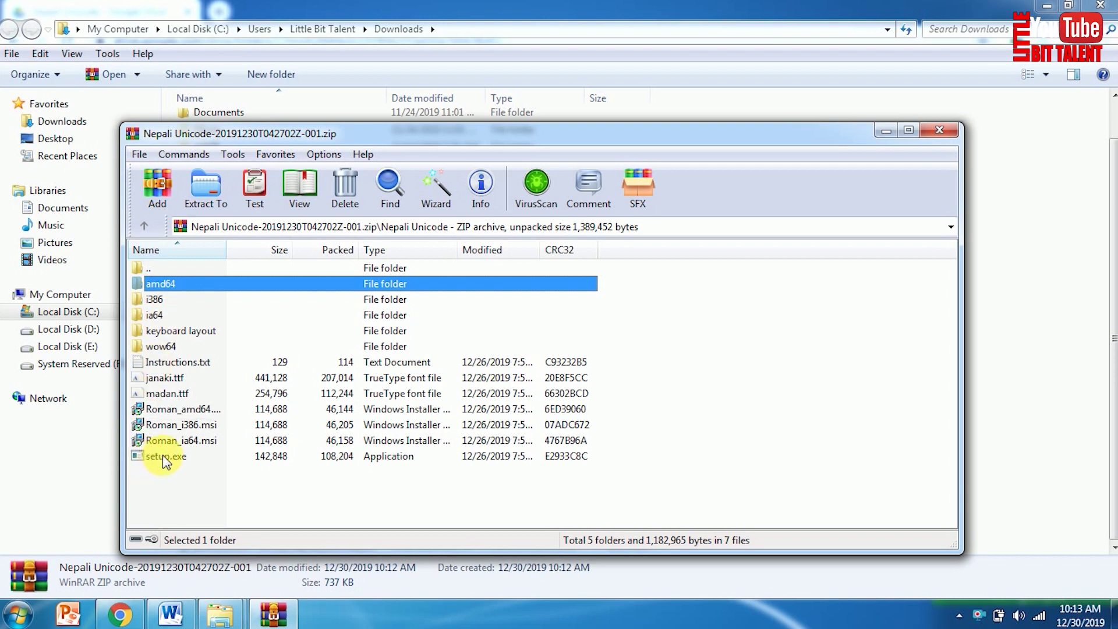
click(183, 458)
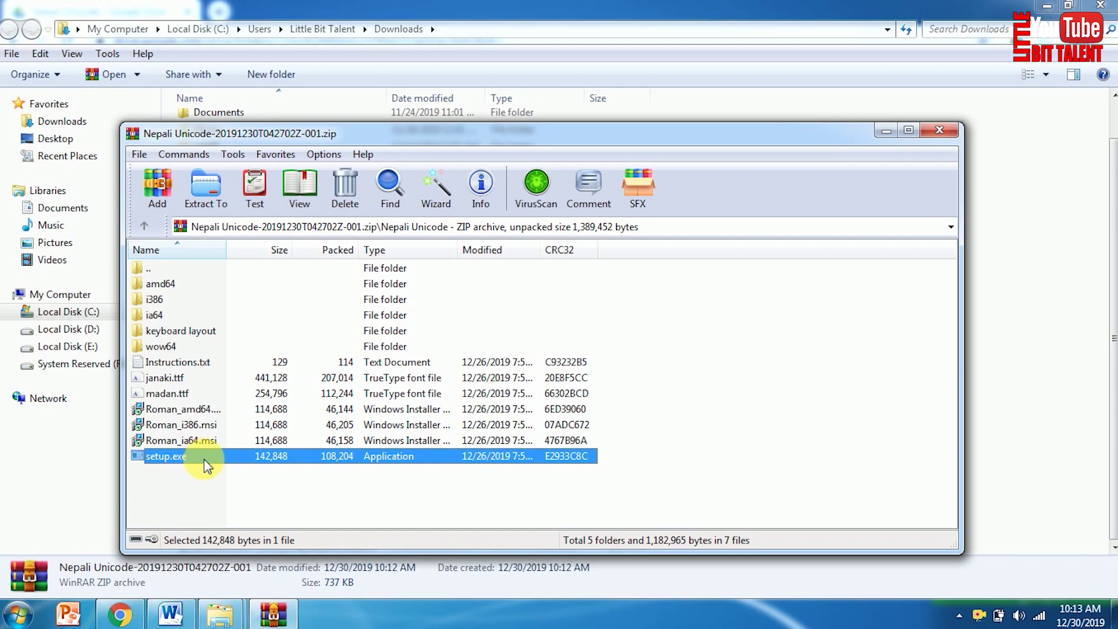
double_click(283, 463)
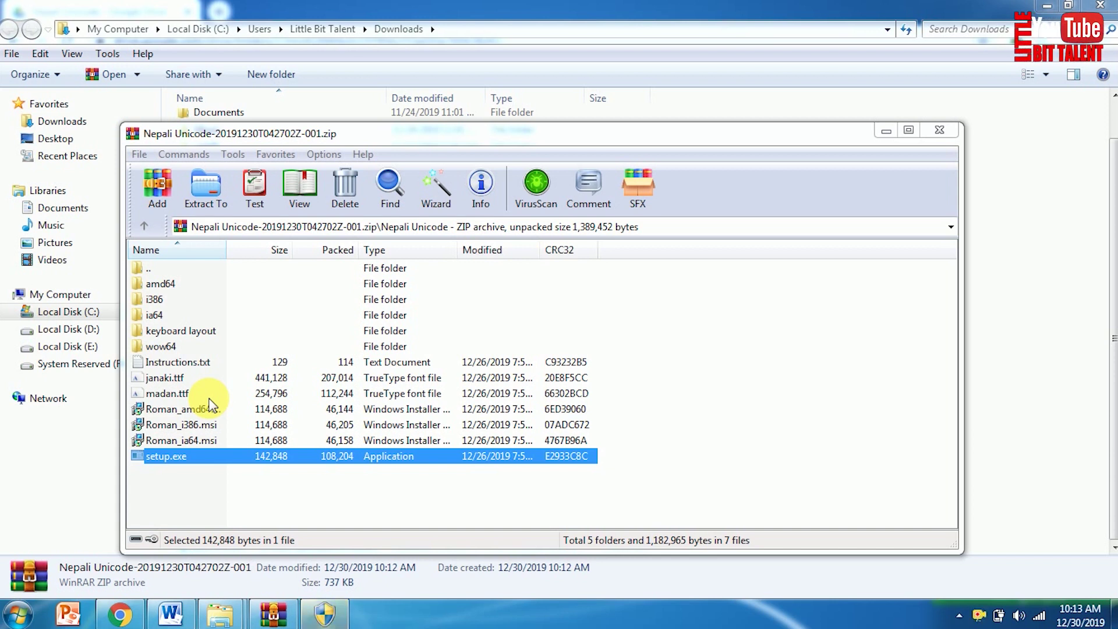
double_click(167, 395)
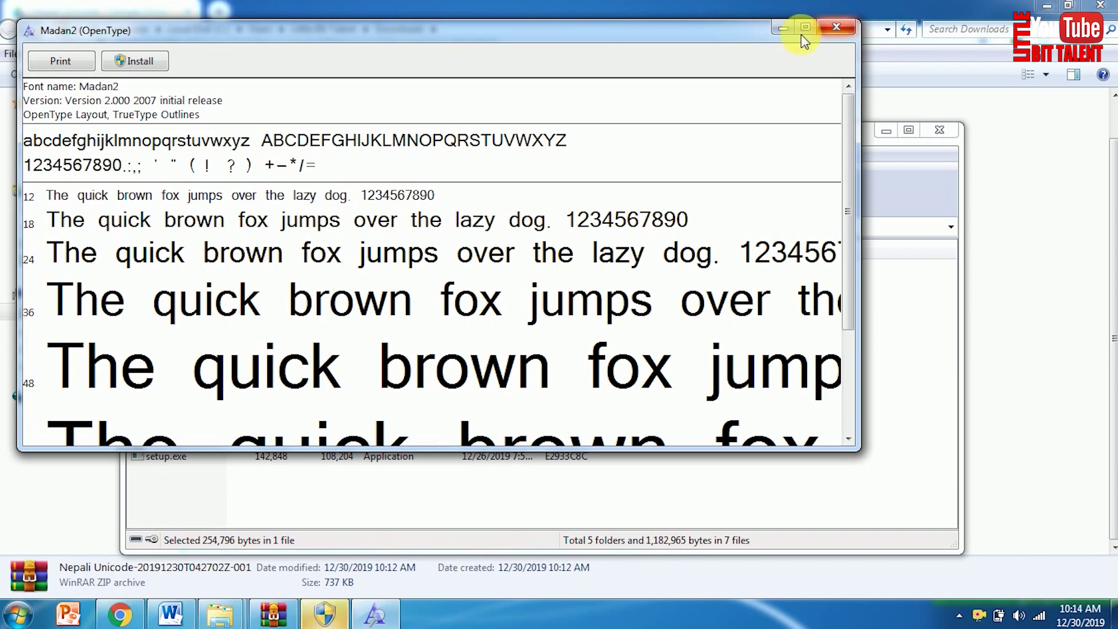
click(836, 29)
double_click(169, 378)
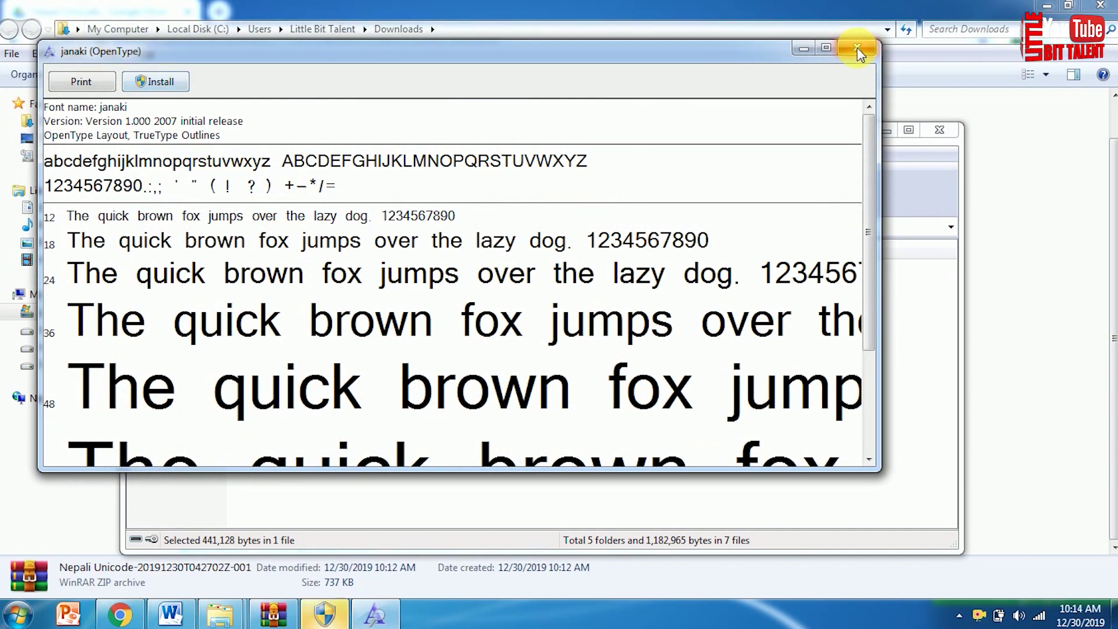
click(861, 51)
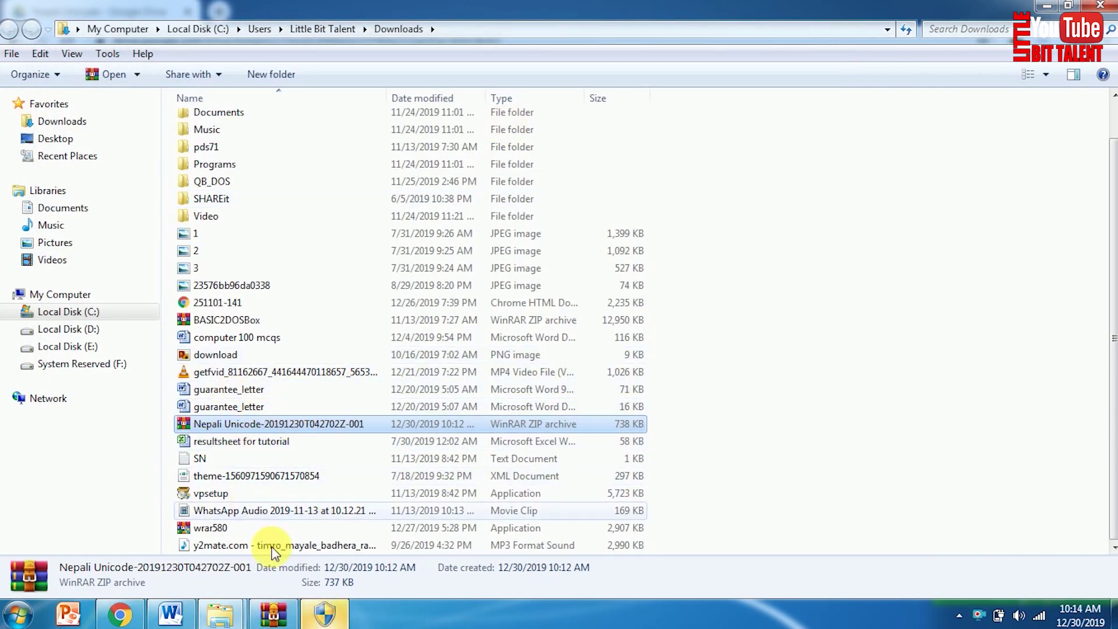
double_click(260, 424)
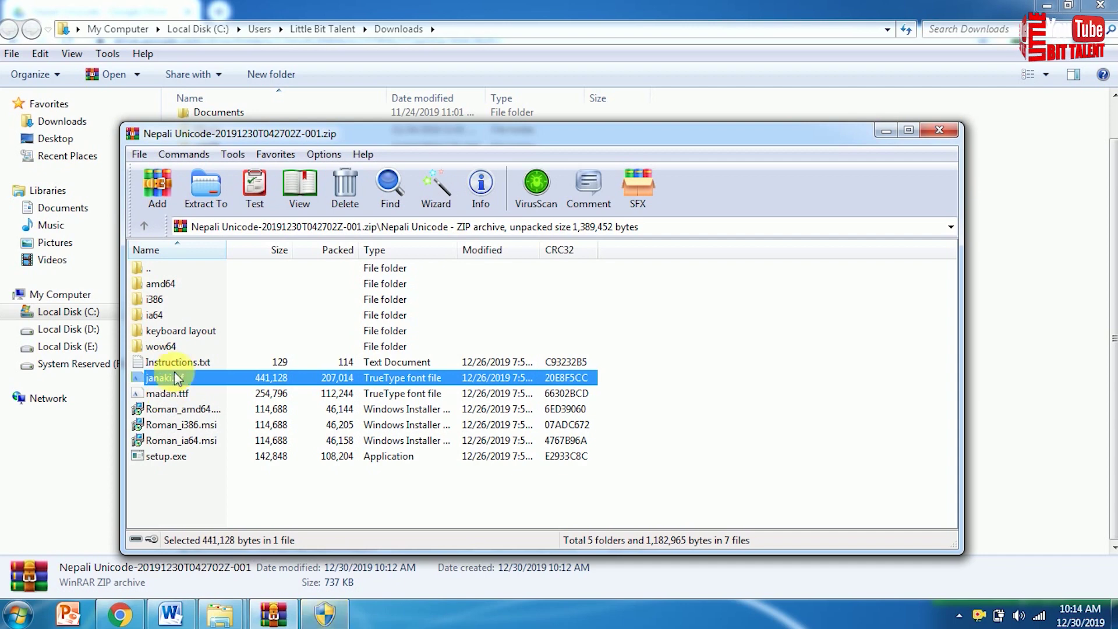
- Check on the running installer and the input language list while installation proceeds
key(k)
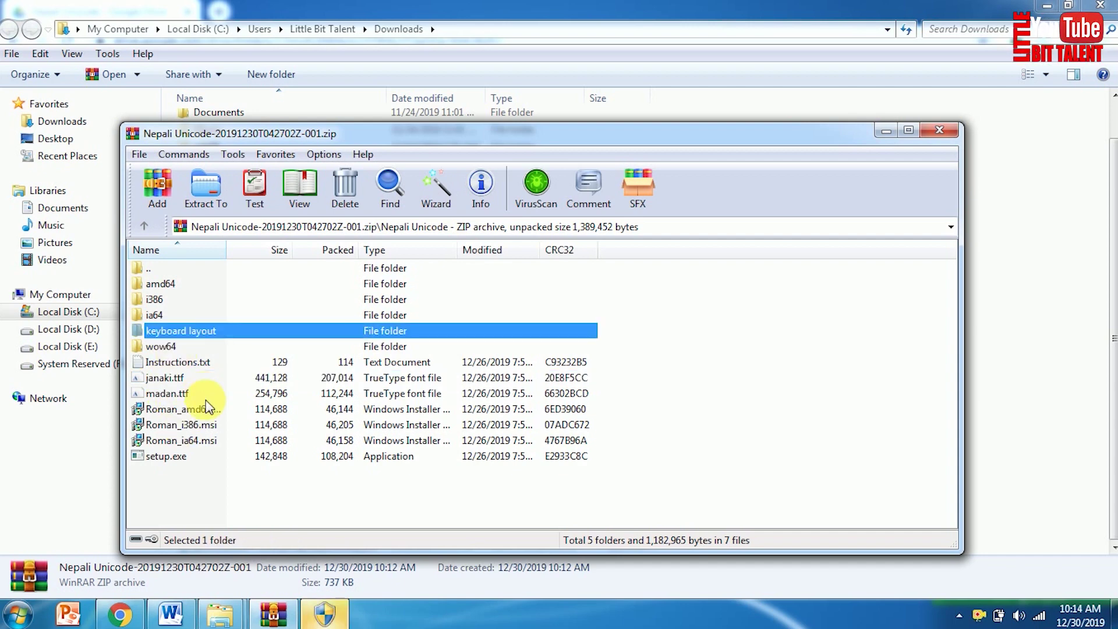
click(326, 614)
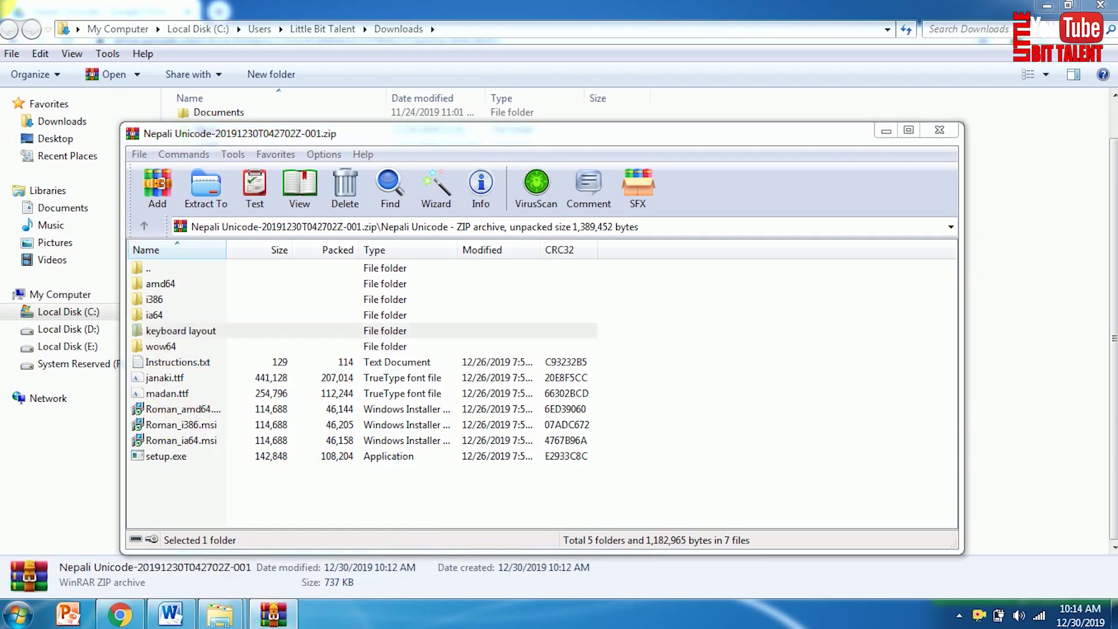
click(616, 331)
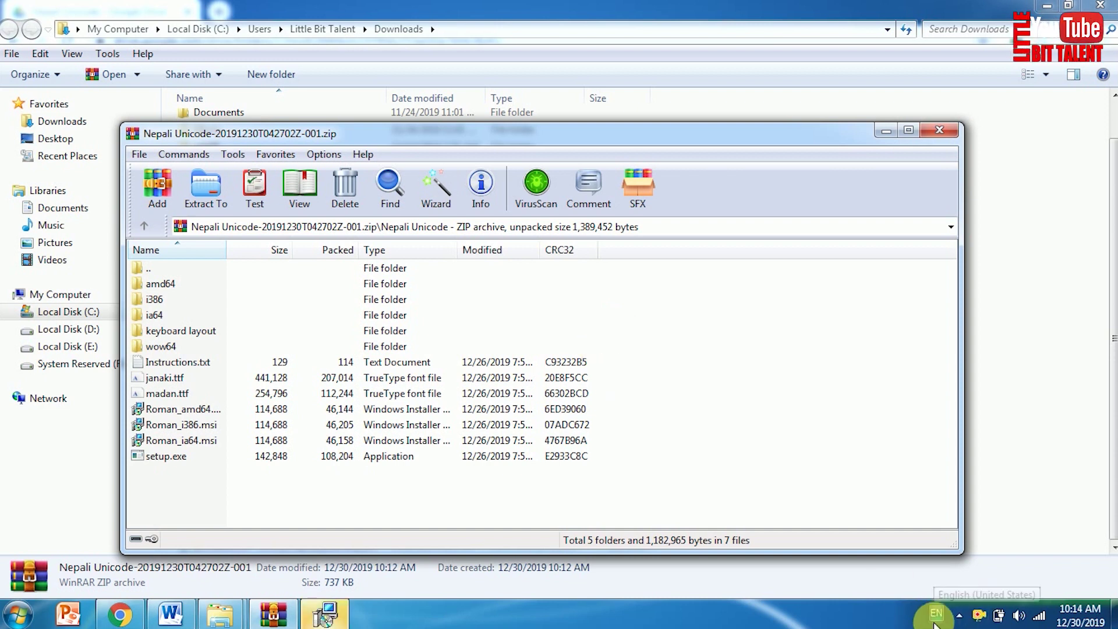
click(935, 615)
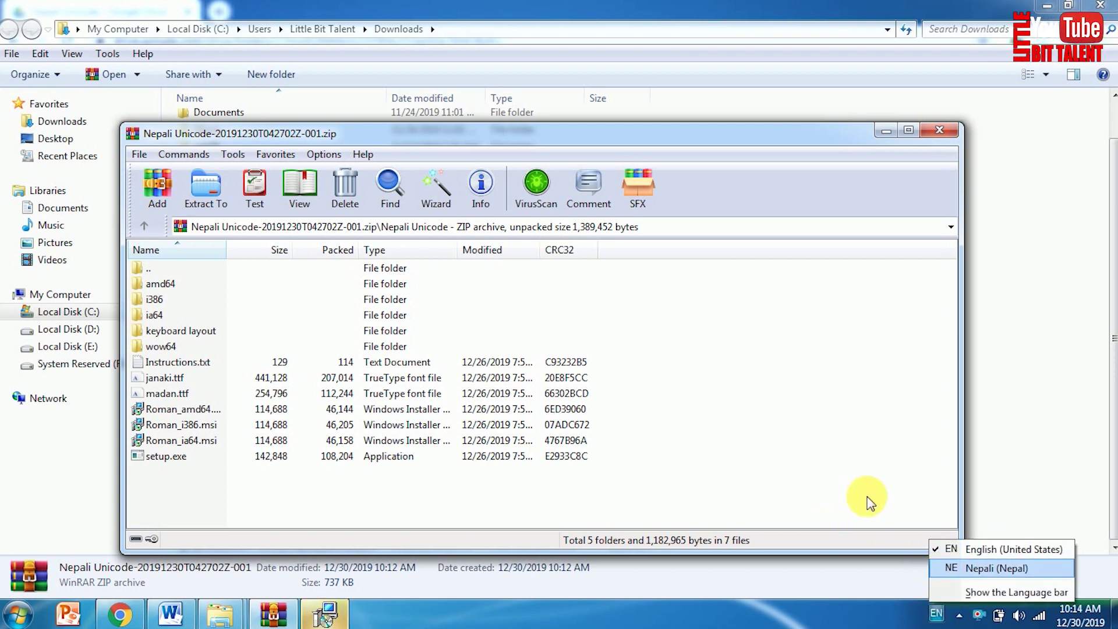
click(342, 622)
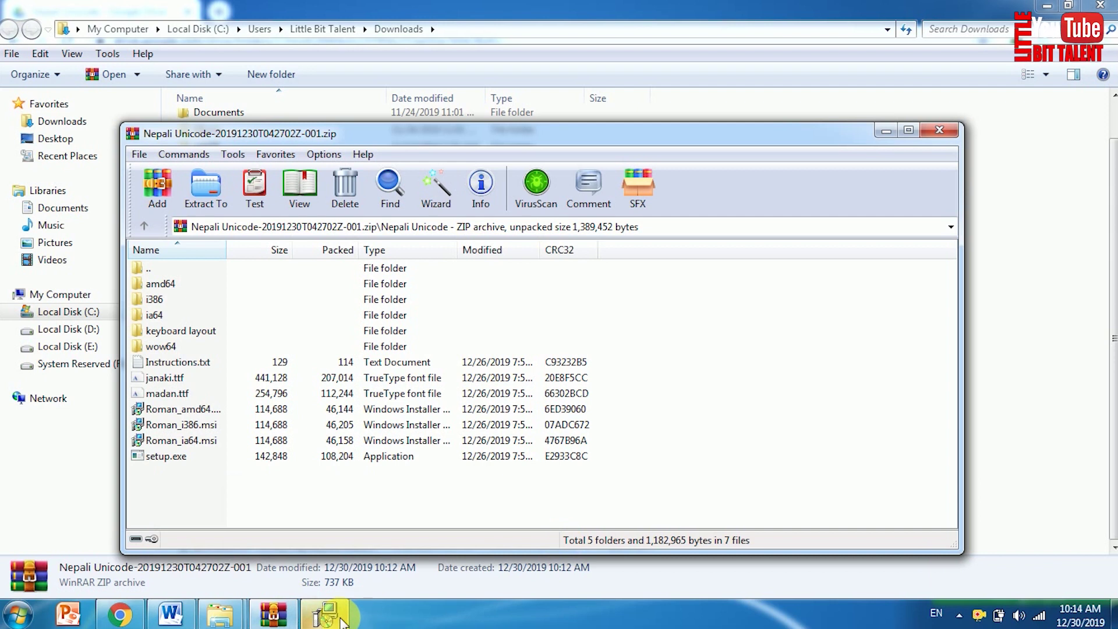
- Close the Installation Complete dialog and confirm Nepali (Nepal) appears among input languages
click(343, 622)
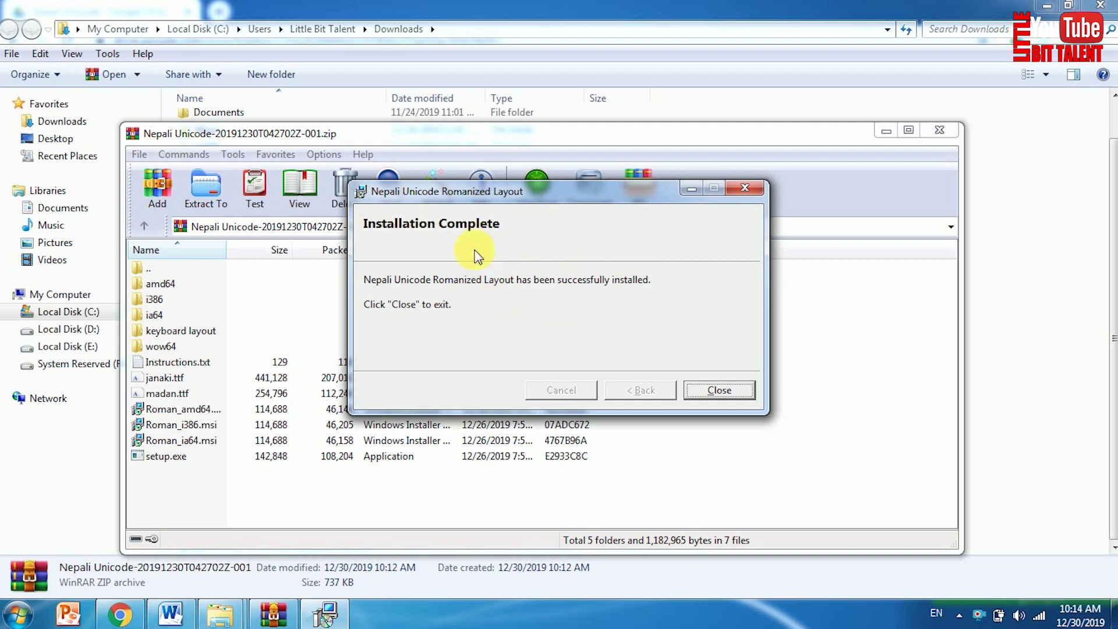
click(719, 390)
click(936, 614)
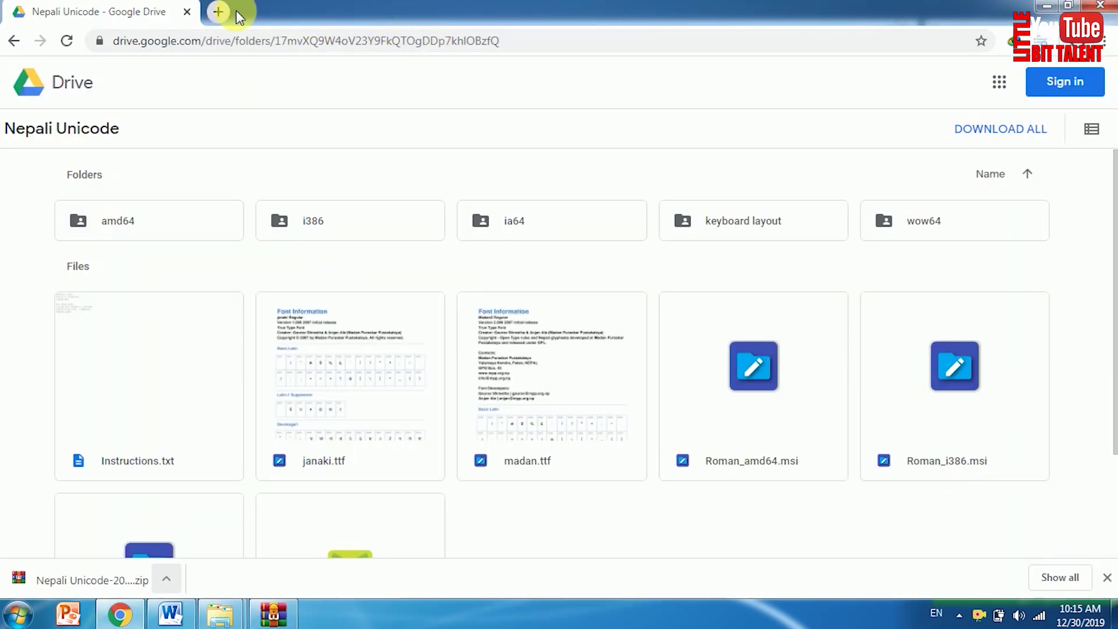
- Open a new tab on the Google home page from the bookmarks bar
click(219, 13)
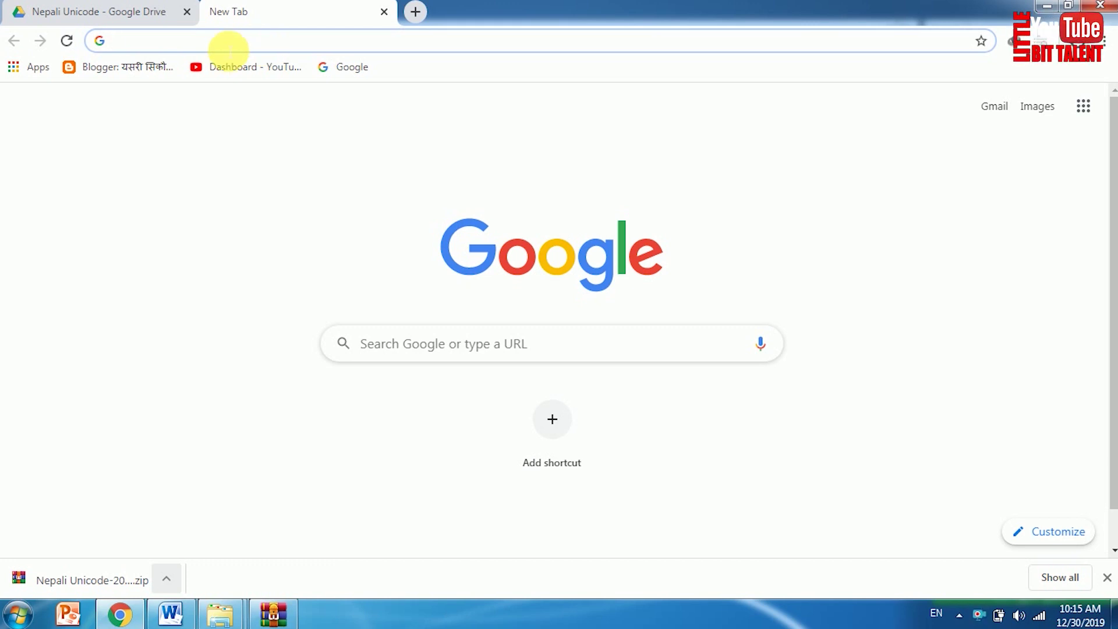
click(351, 66)
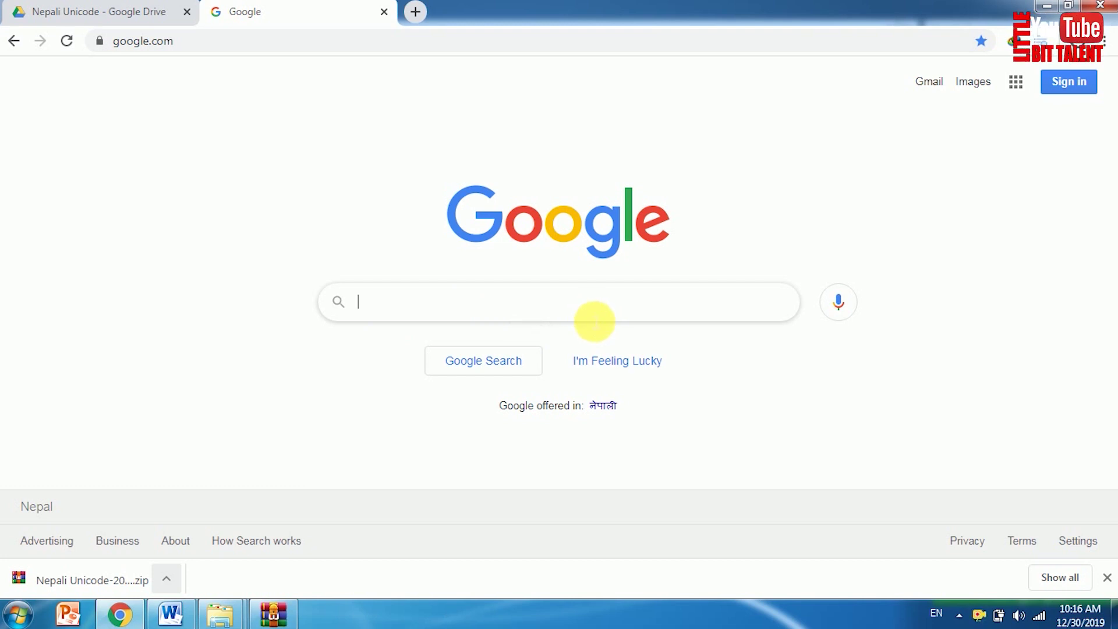
- Switch the Windows input language to Nepali (Nepal), toggling with Alt+Shift until NE is active
click(934, 612)
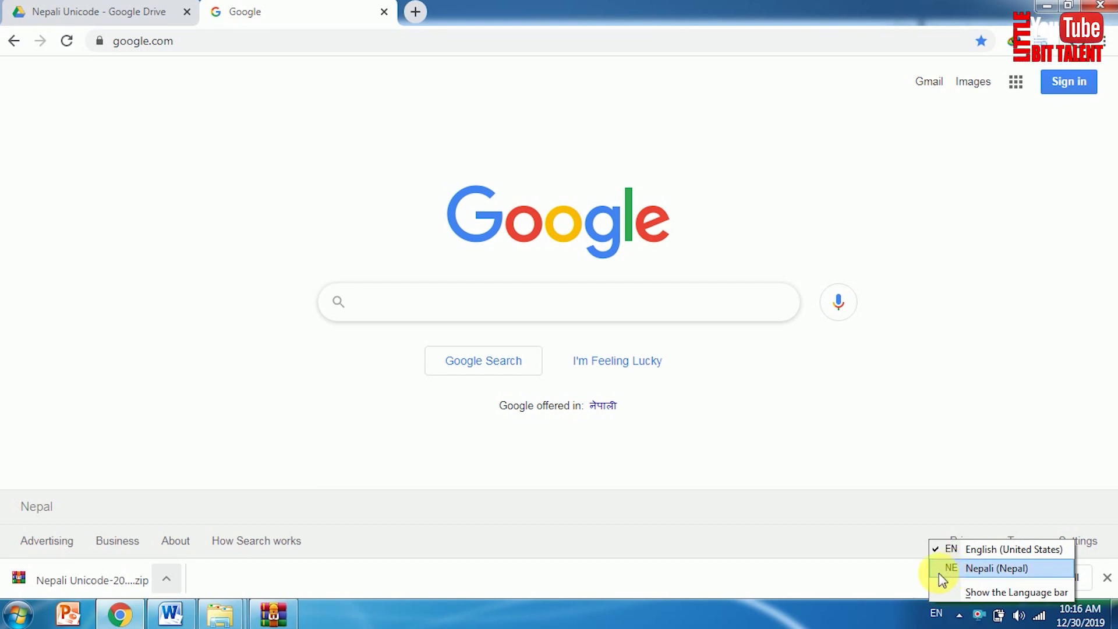
click(961, 569)
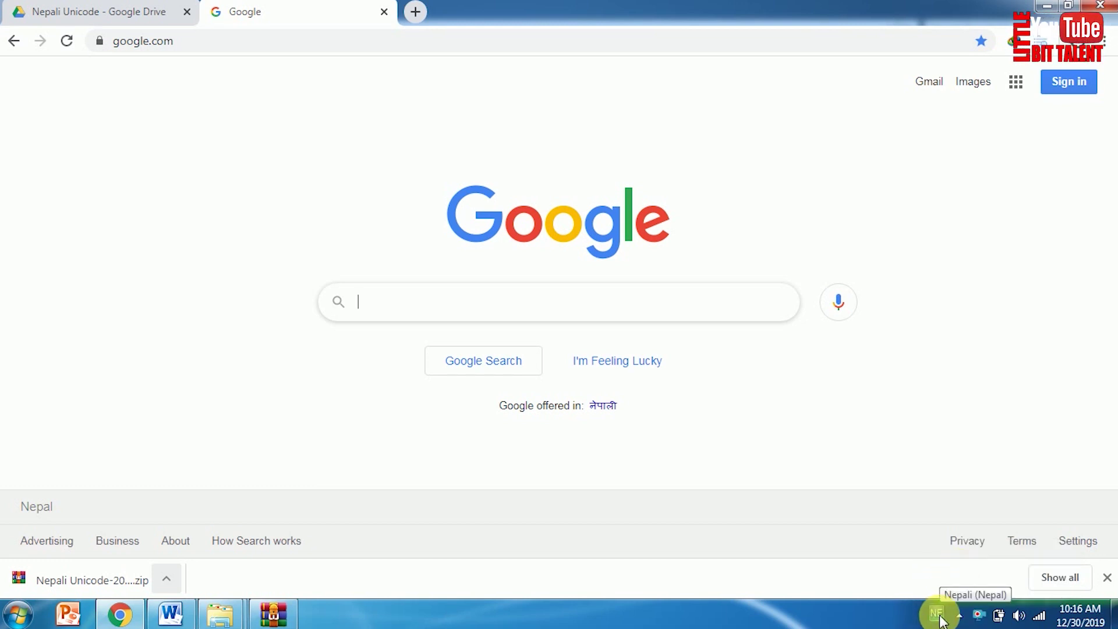
click(936, 615)
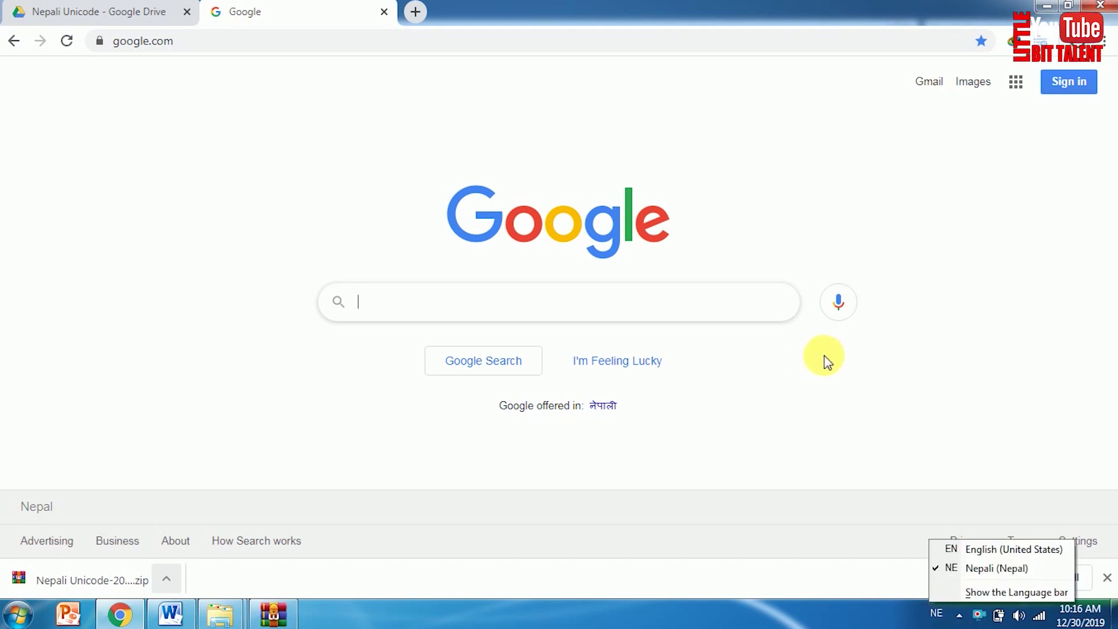
click(937, 615)
click(1013, 550)
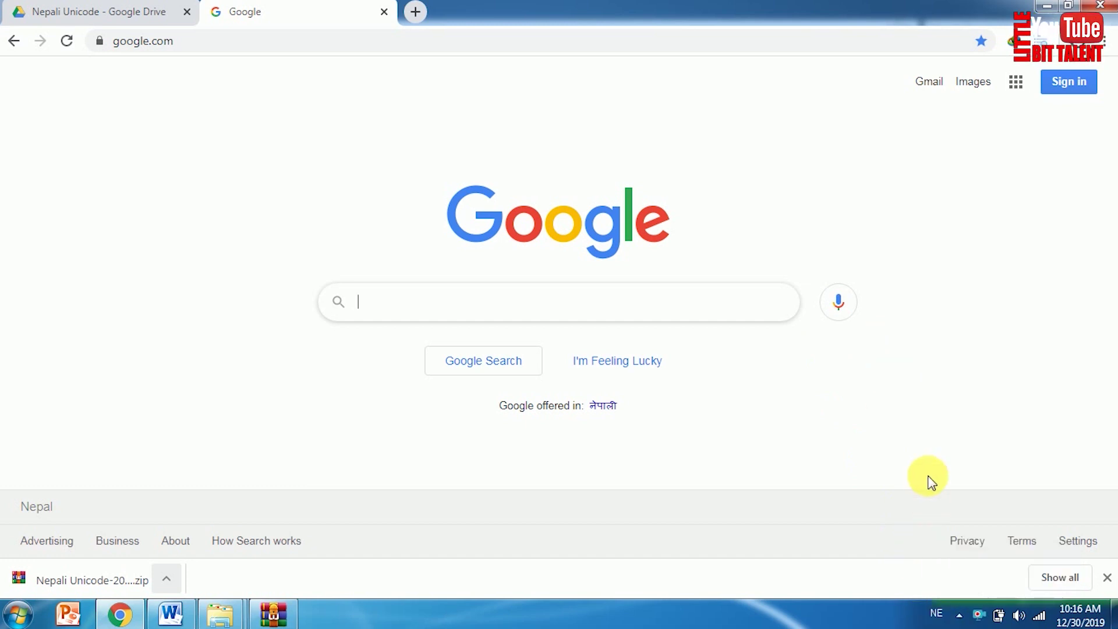
key(alt+shift)
key(alt+shift)
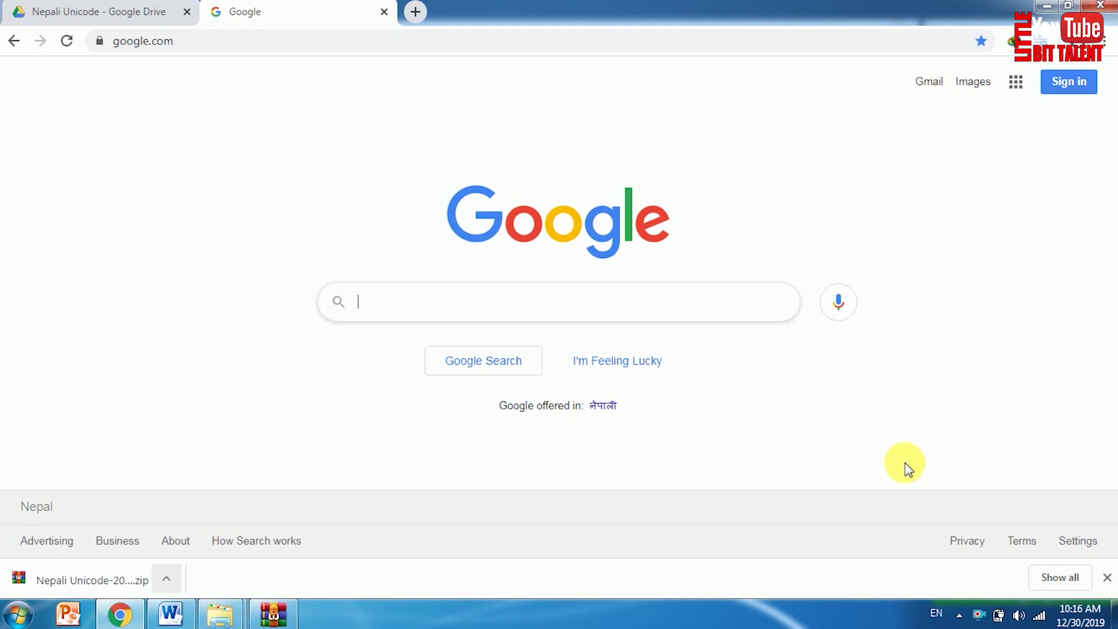
key(alt+shift)
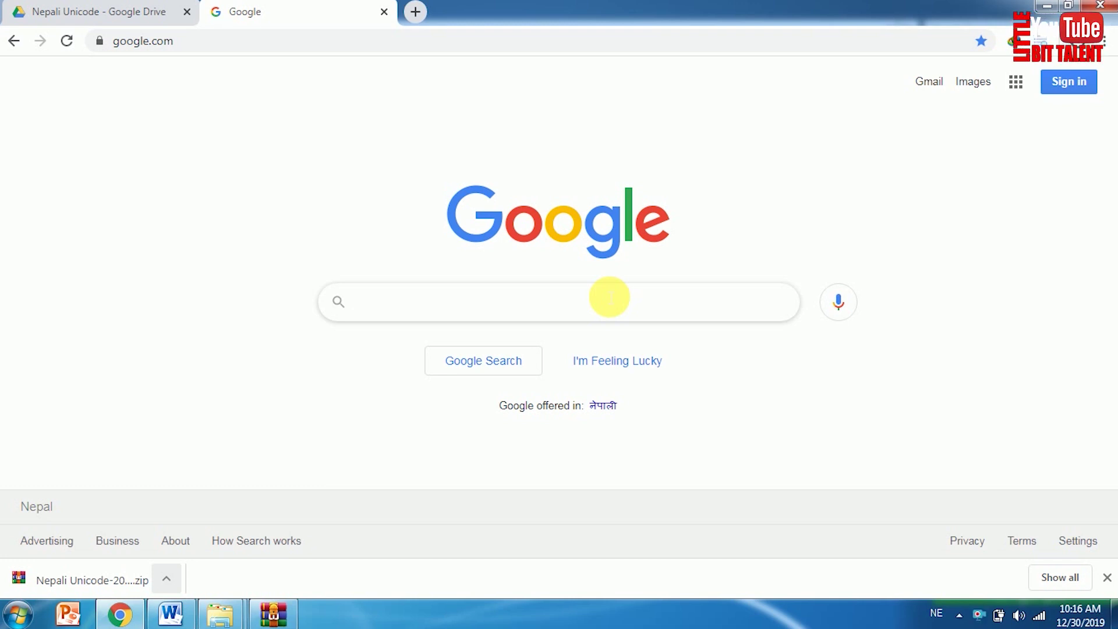
- Type a sample Nepali sentence, then replace it with 'मेरो देश नेपालको बारेमा' in the search box
text(मेरो )
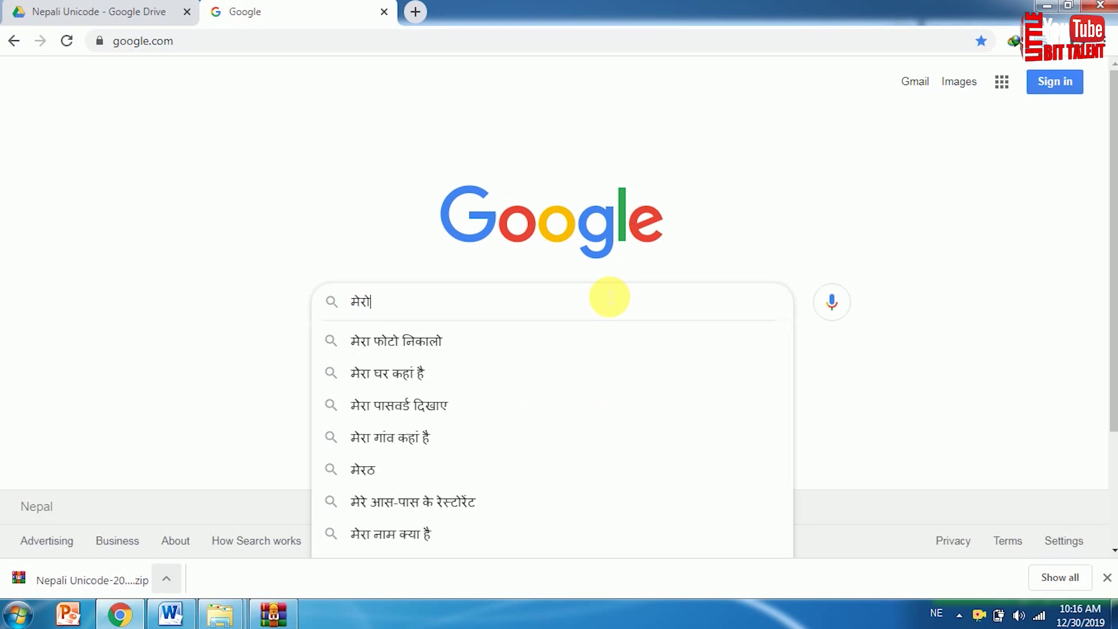
text(नाम )
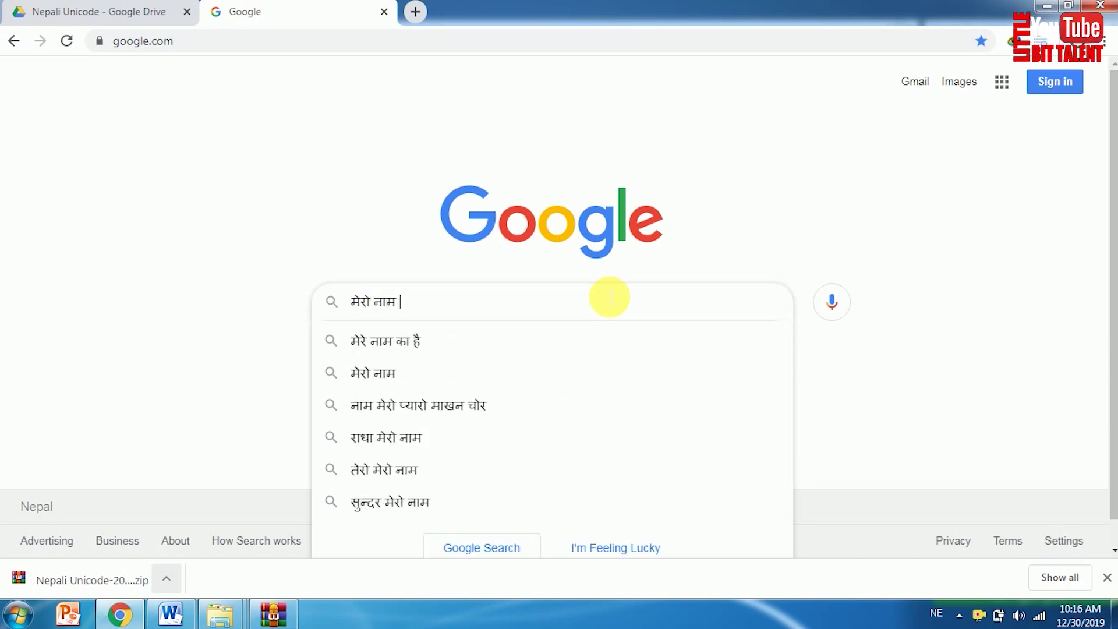
text(सुबा)
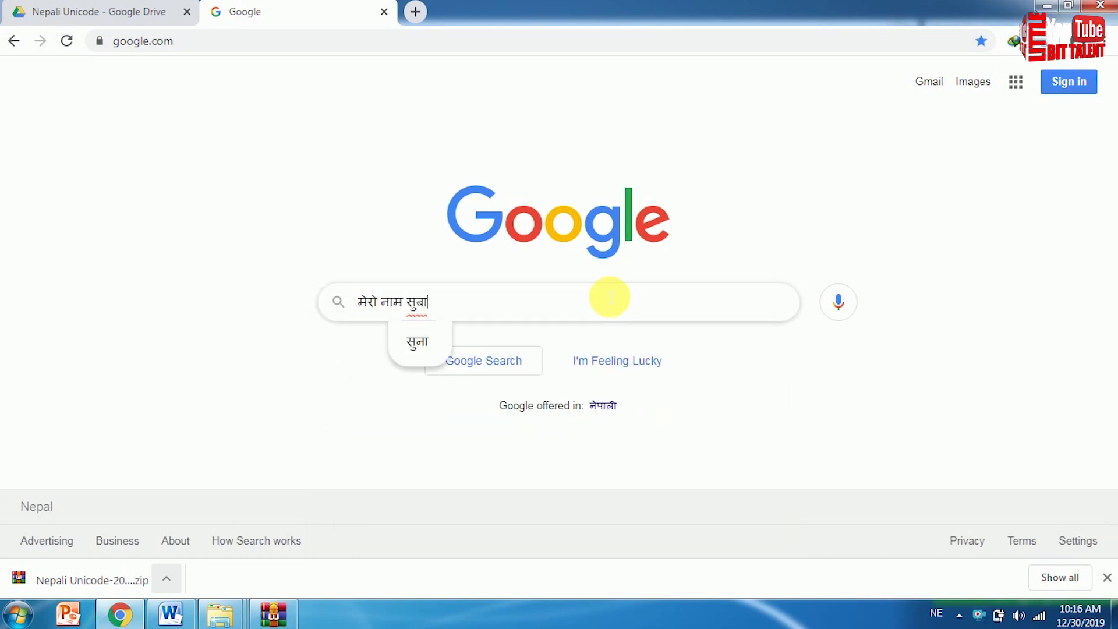
text(स ला)
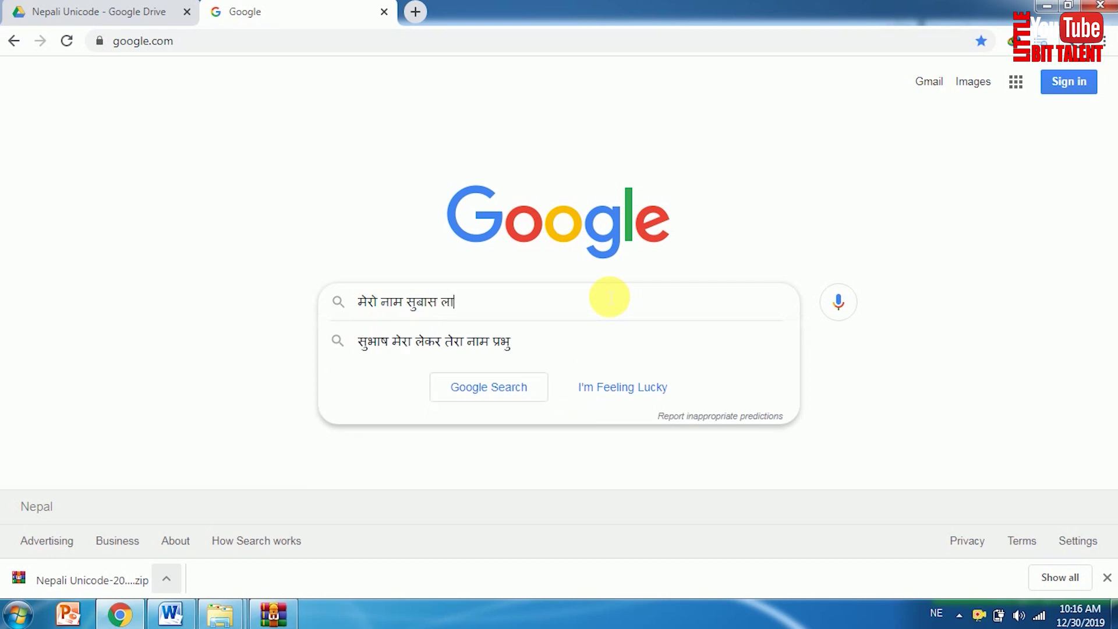
text(मा हो ।)
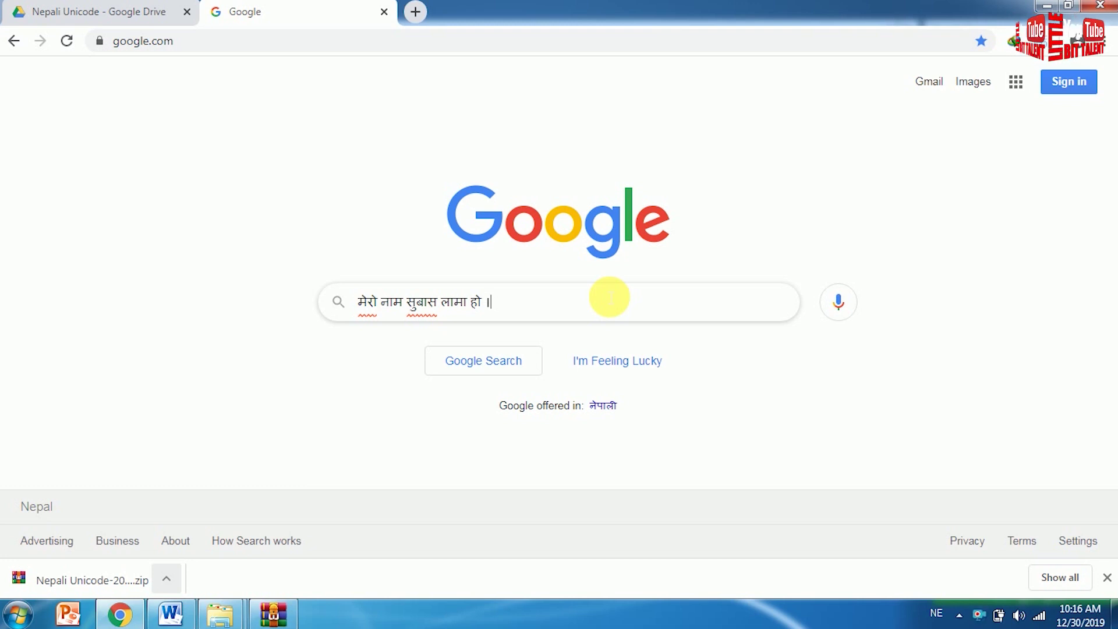
key(ctrl+a)
key(BackSpace)
text(मेरप)
key(BackSpace)
text(ो दे)
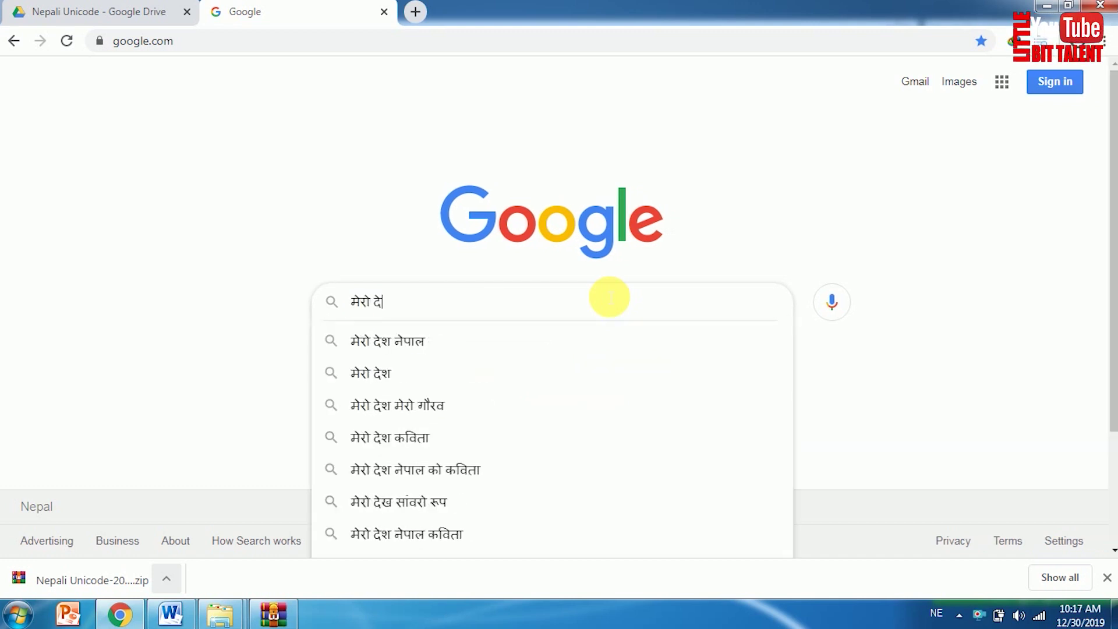
text(श नेपा)
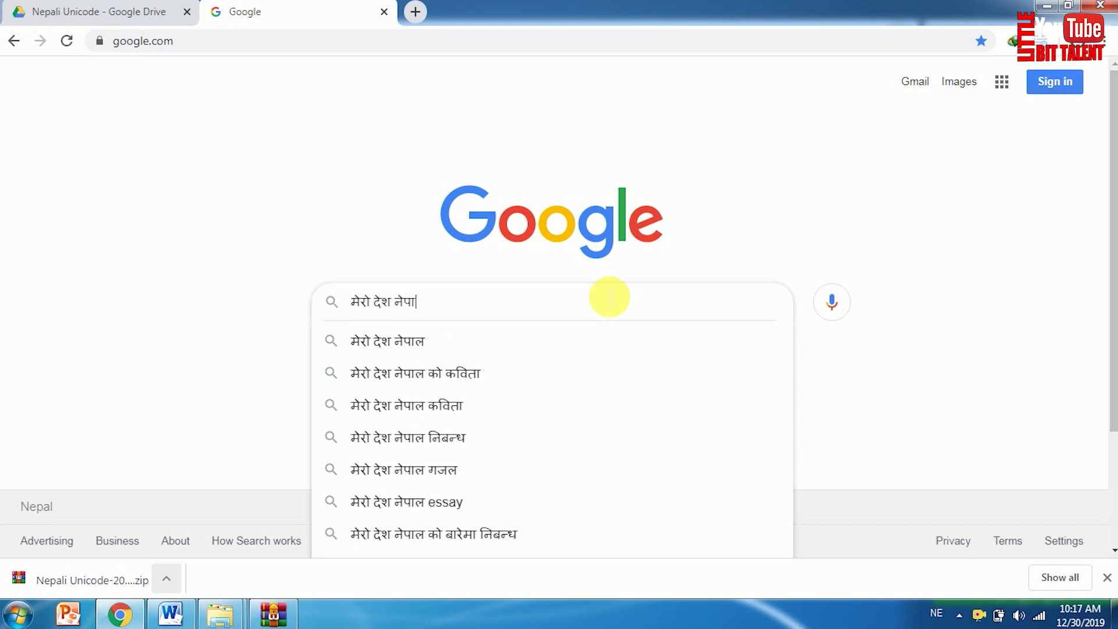
text(लको )
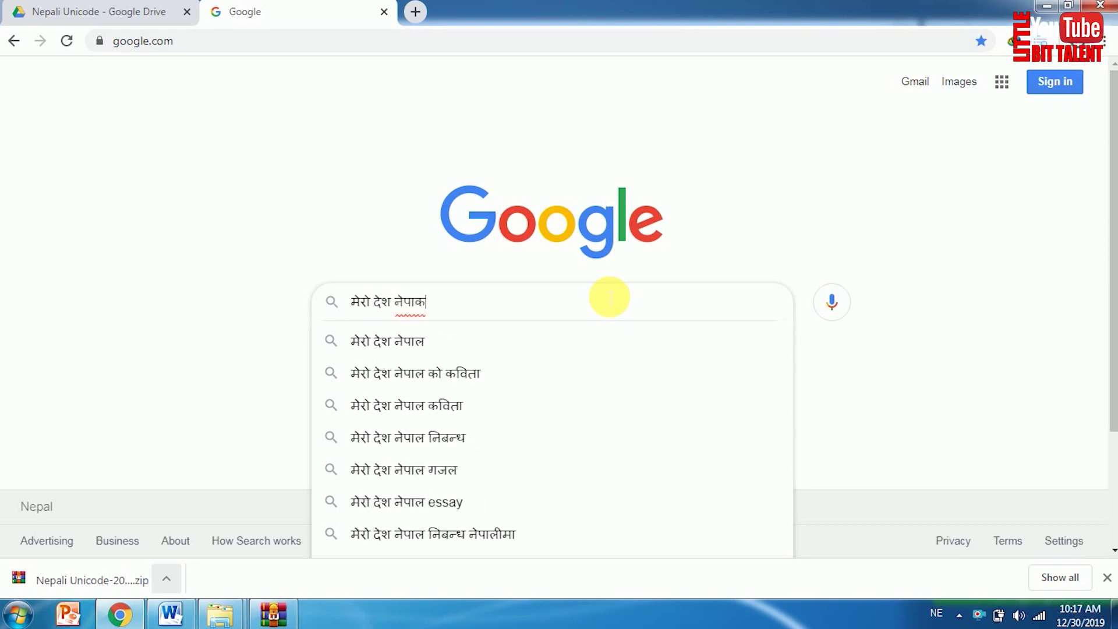
text(बारेमा)
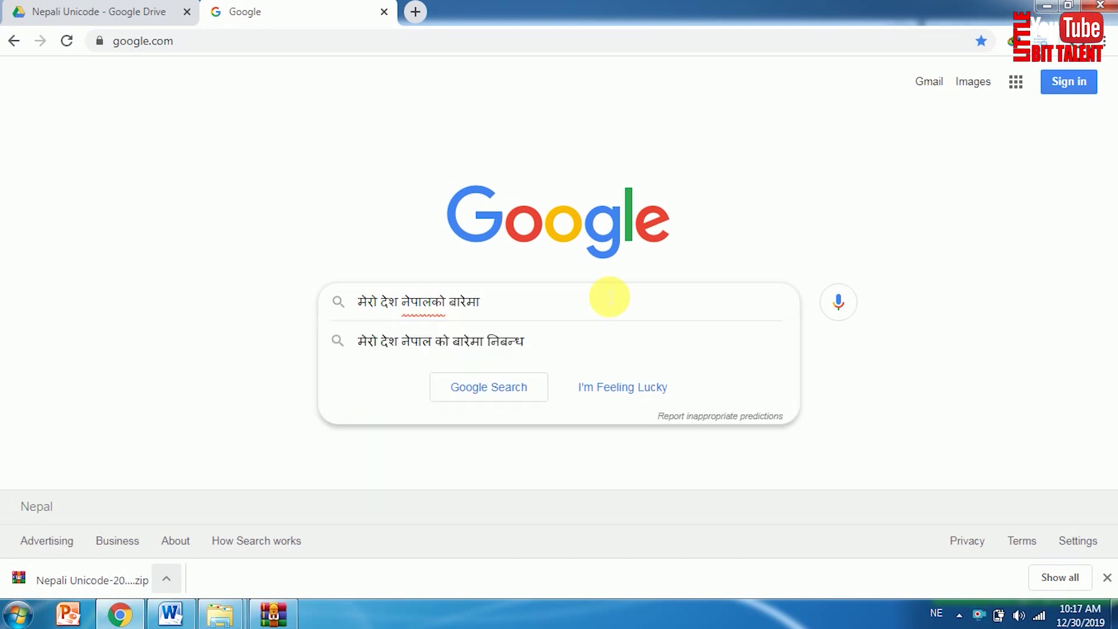
- Search Google for 'मेरो देश नेपालको बारेमा' and scroll through the Nepali results
key(Return)
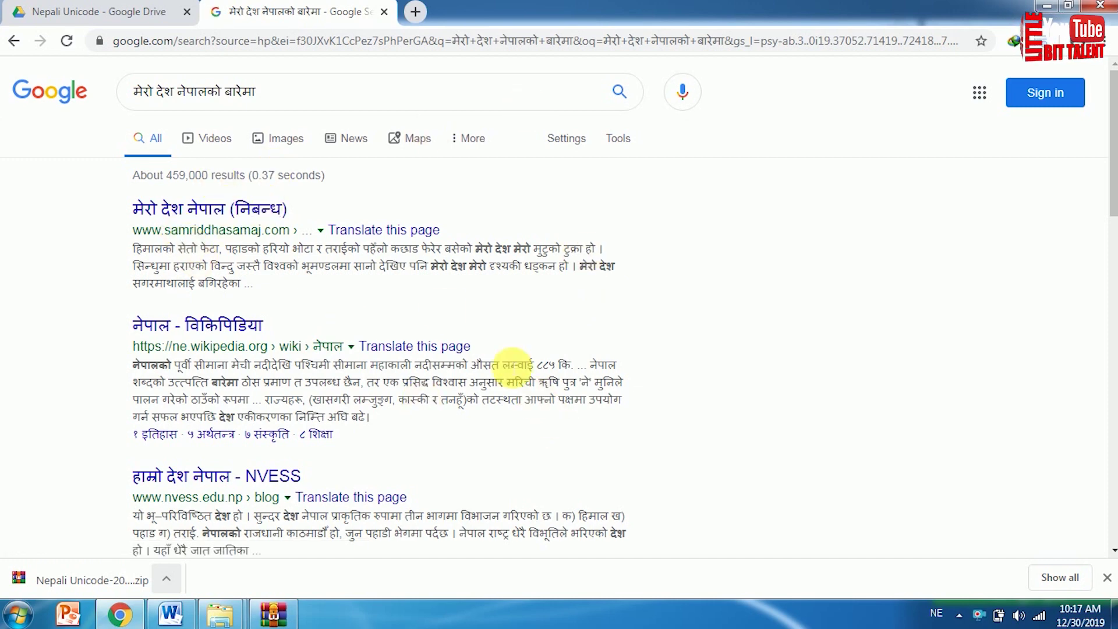
scroll(245, 457, down, 4)
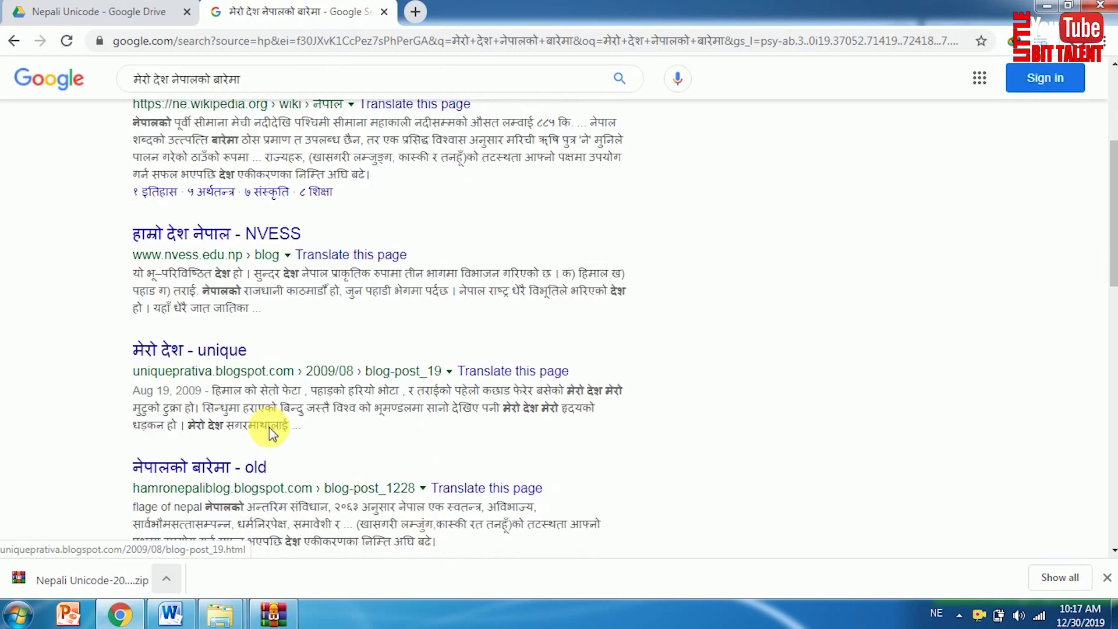
scroll(269, 427, up, 5)
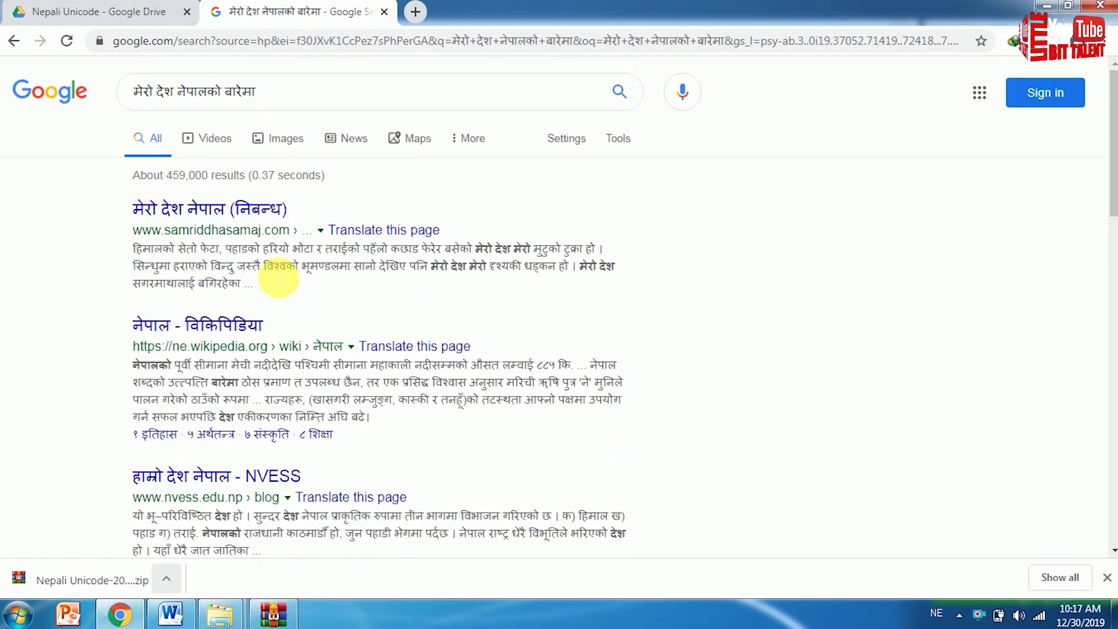
- Minimize the browser and Explorer windows and close WinRAR to reveal the desktop
click(1053, 6)
click(1053, 5)
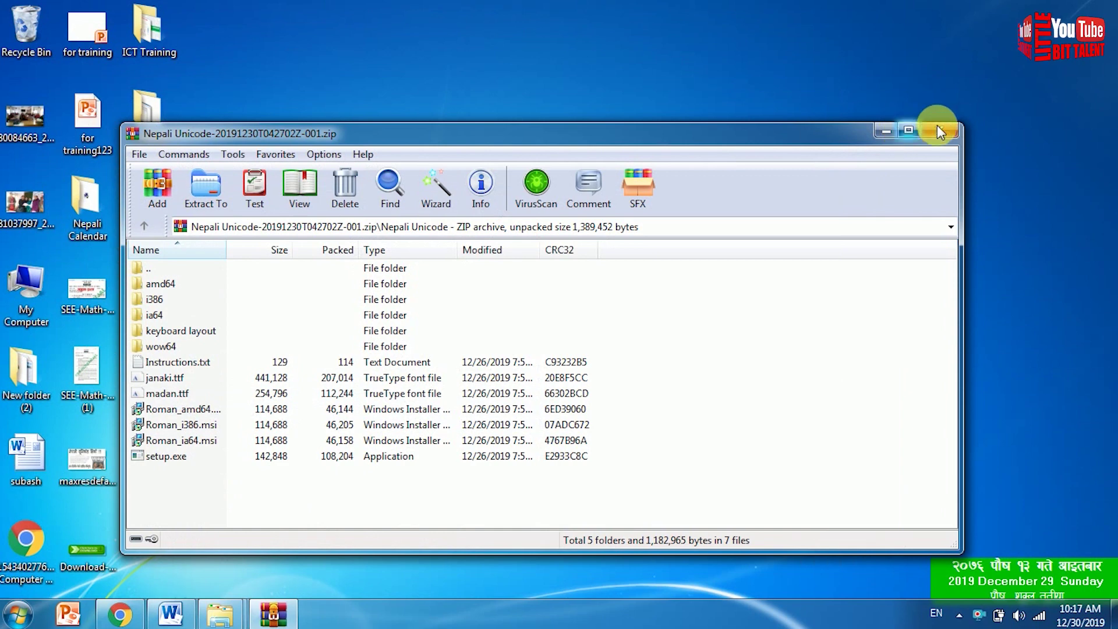
click(940, 131)
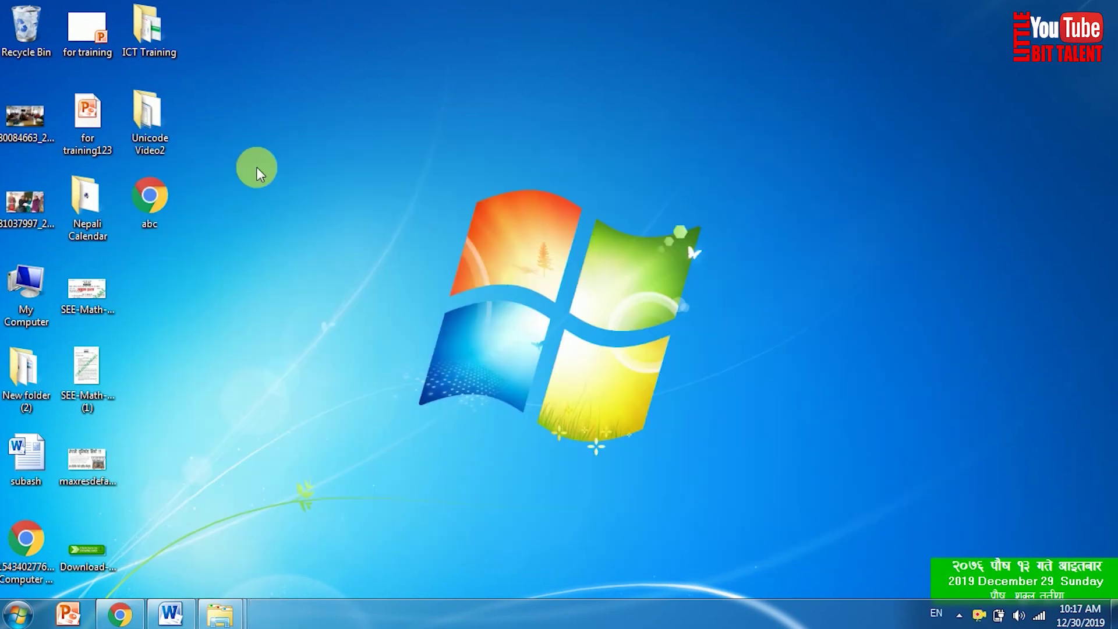
- Create a new desktop folder and name it 'सुदिप' using the Nepali keyboard layout
right_click(257, 174)
click(524, 373)
key(alt+shift)
text(नुदिप)
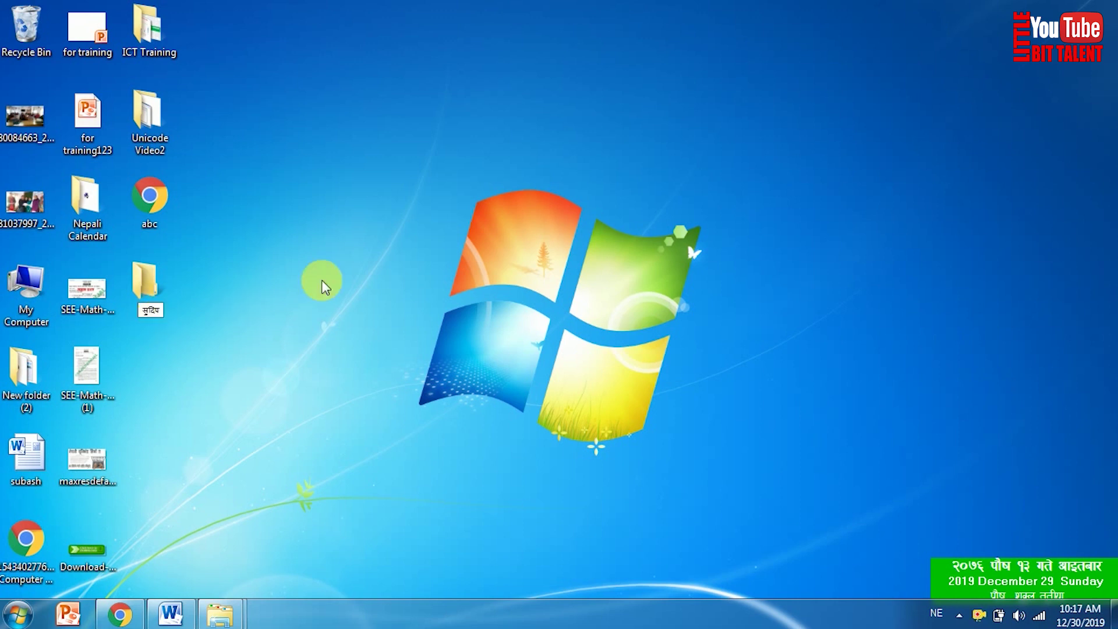
click(235, 310)
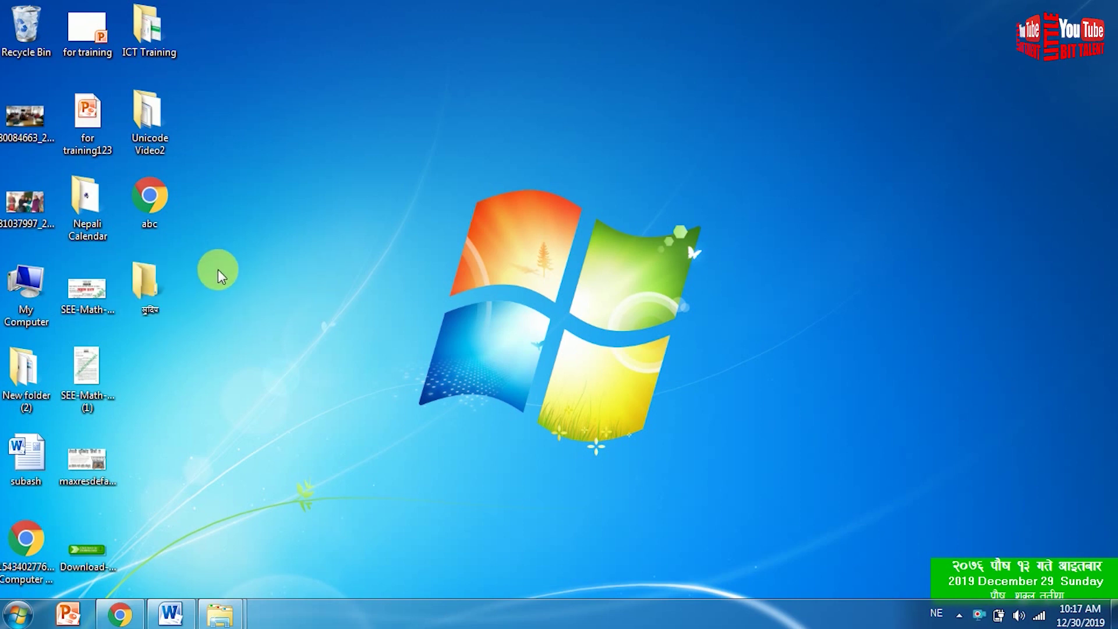
- Refresh the desktop, then select and deselect the new सुदिप folder
right_click(218, 222)
click(249, 270)
drag(225, 349, 143, 257)
click(331, 282)
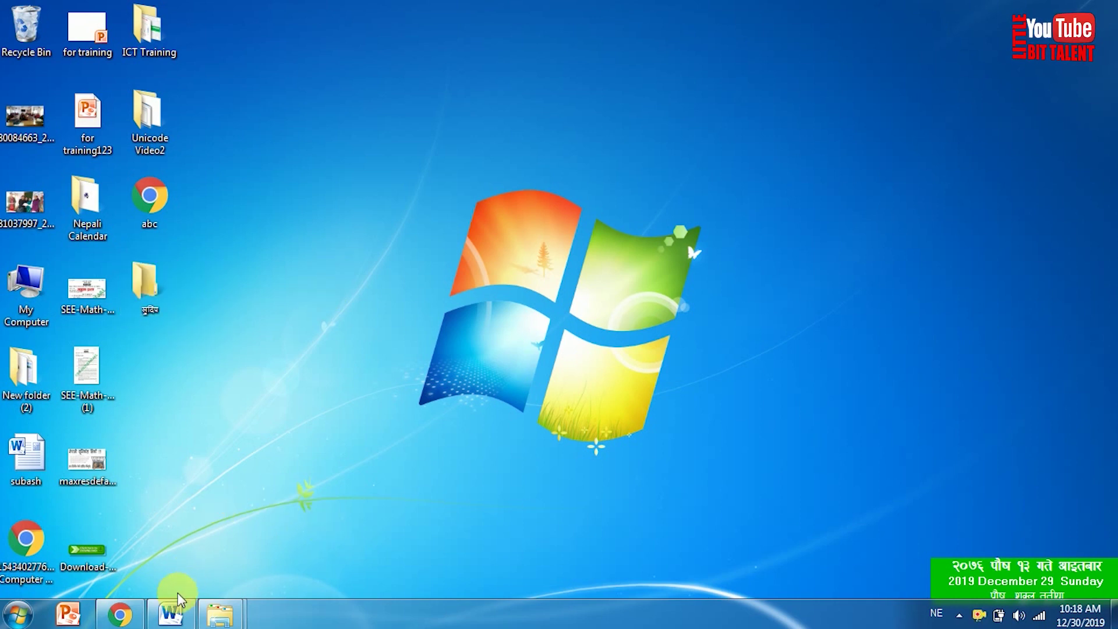
- In Word with the NE layout, type three Devanagari sentences: the writer's name, 'मेरो देश नेपाल हो', and home address
click(181, 616)
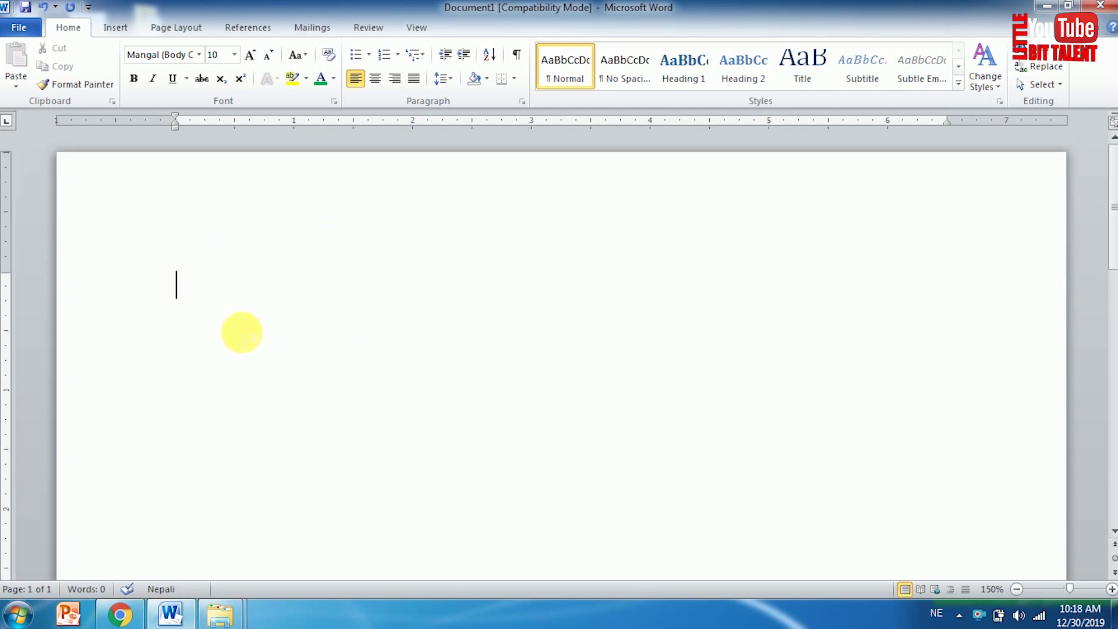
click(937, 619)
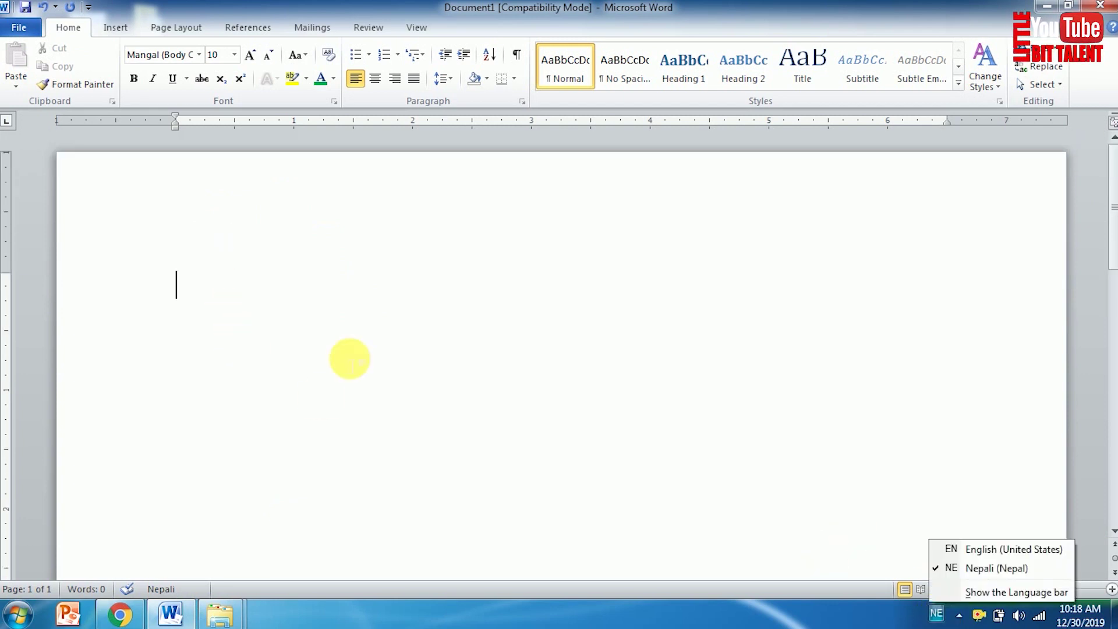
click(255, 307)
text(मेरो सुबास)
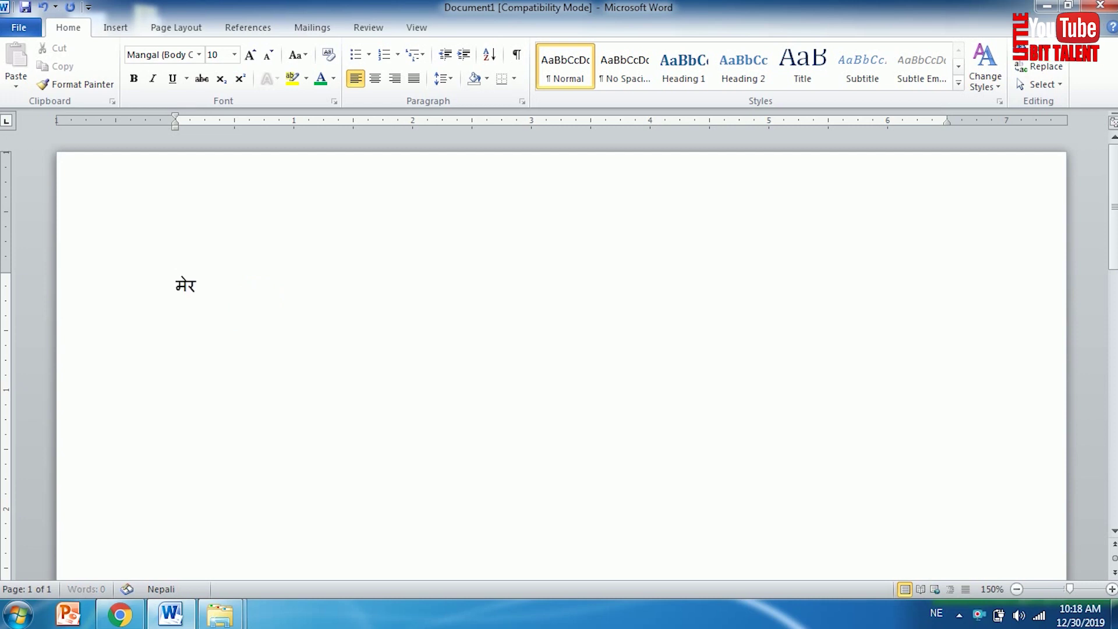
text( लामा हो)
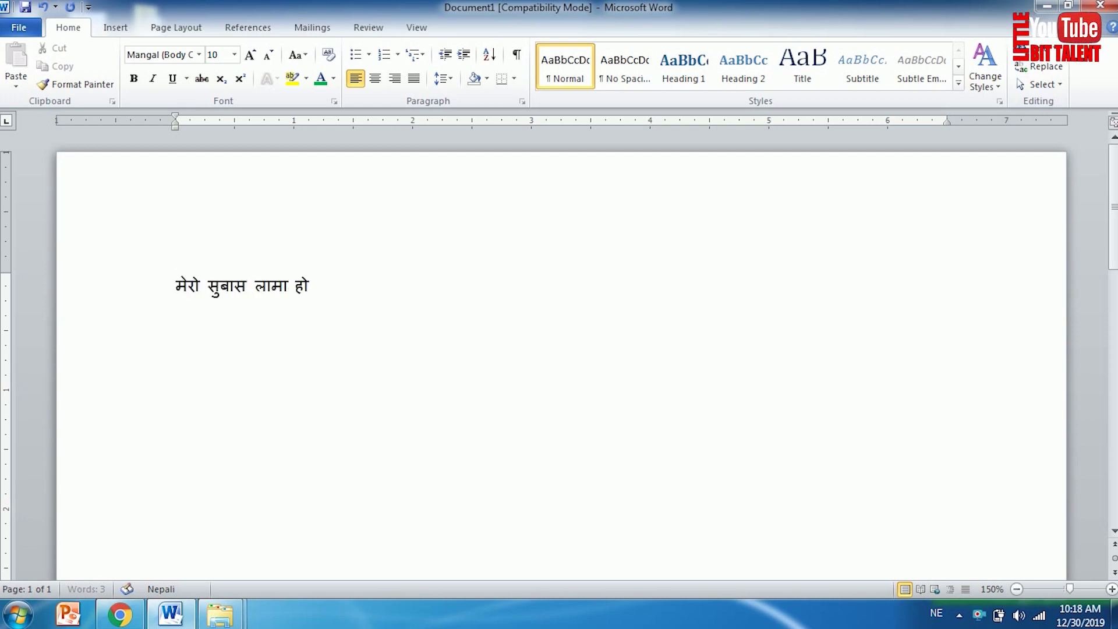
text( । मेर)
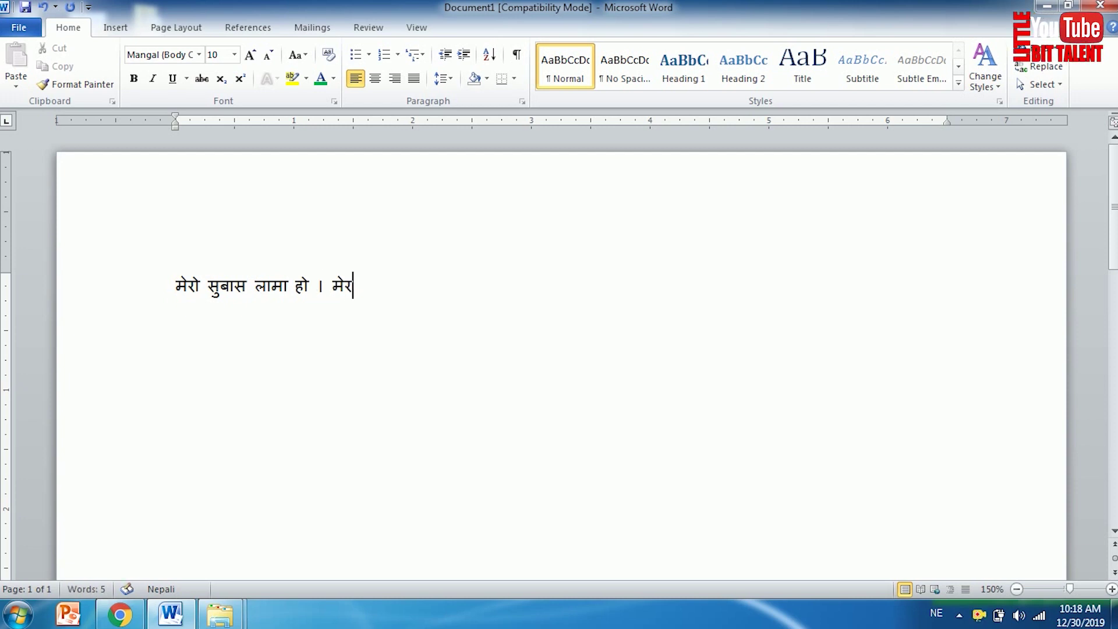
text(ो दे)
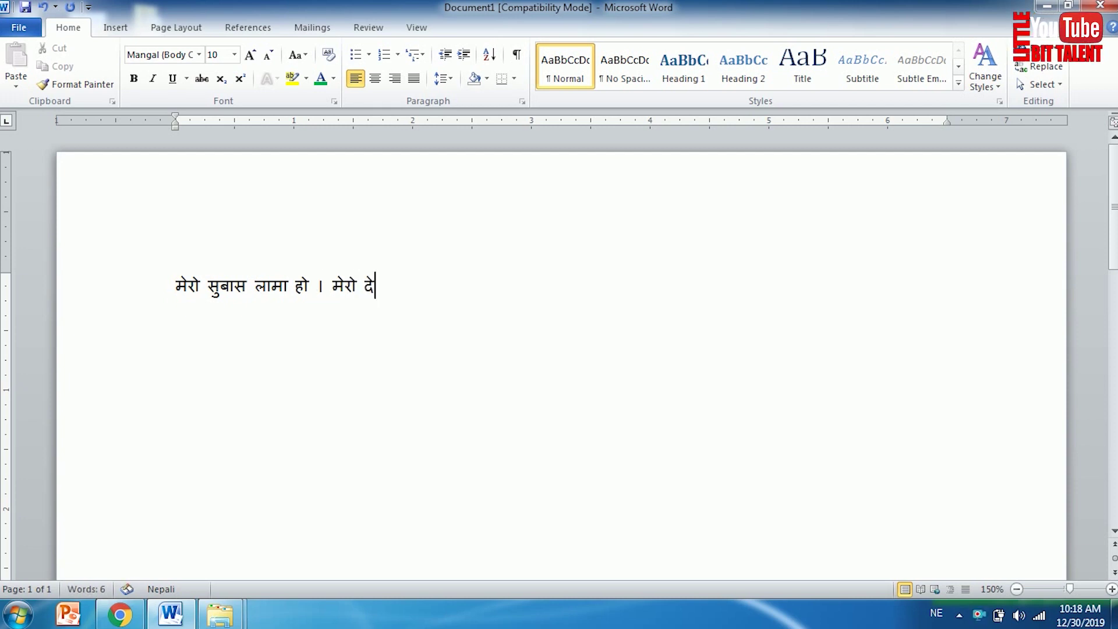
text(श नेपाल हो)
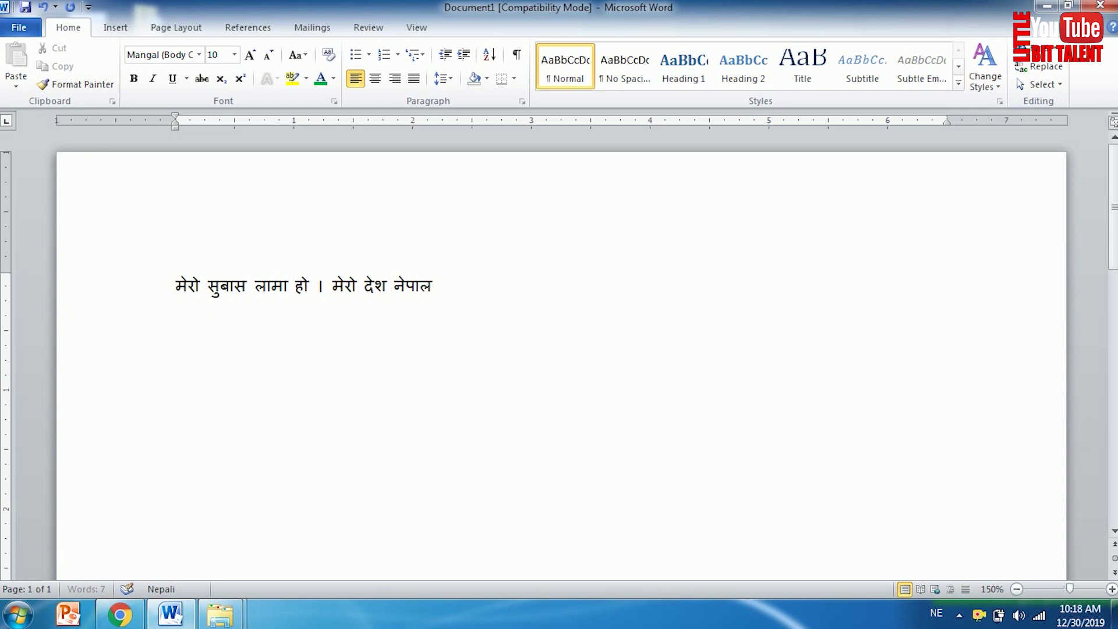
text( ।)
text(मेरो घ)
text(र )
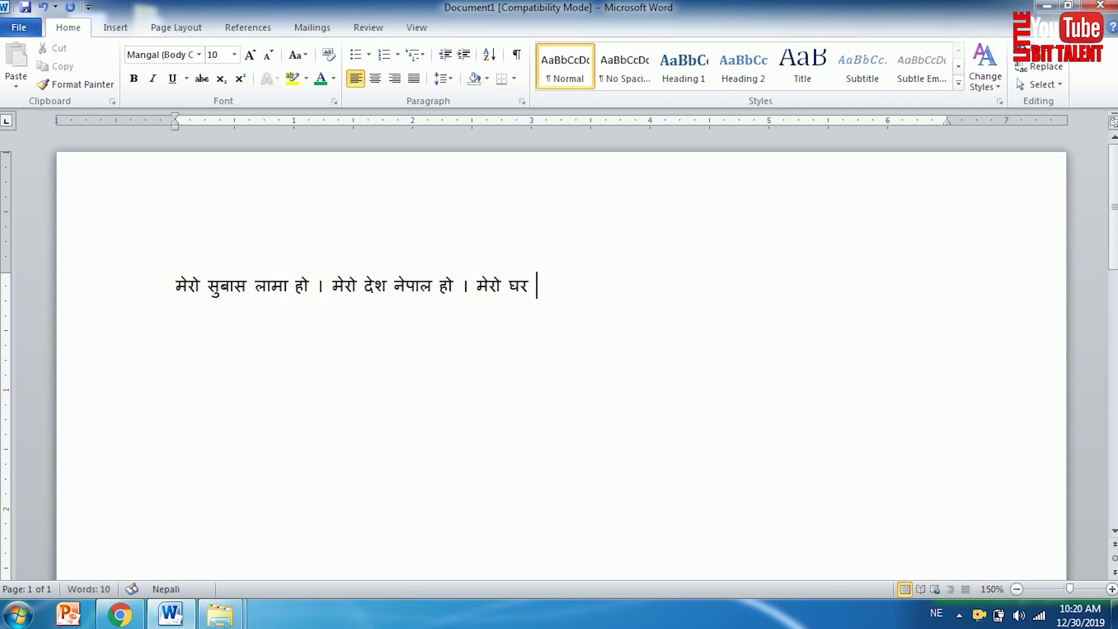
text(हेटौं)
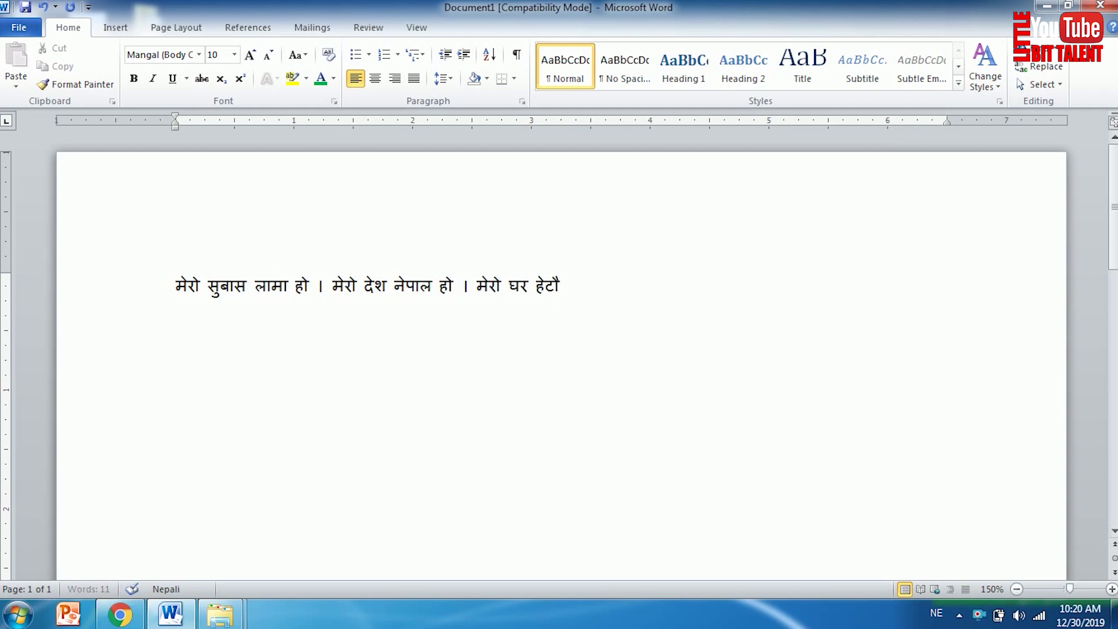
text(डा ८ कमाने हो  ।)
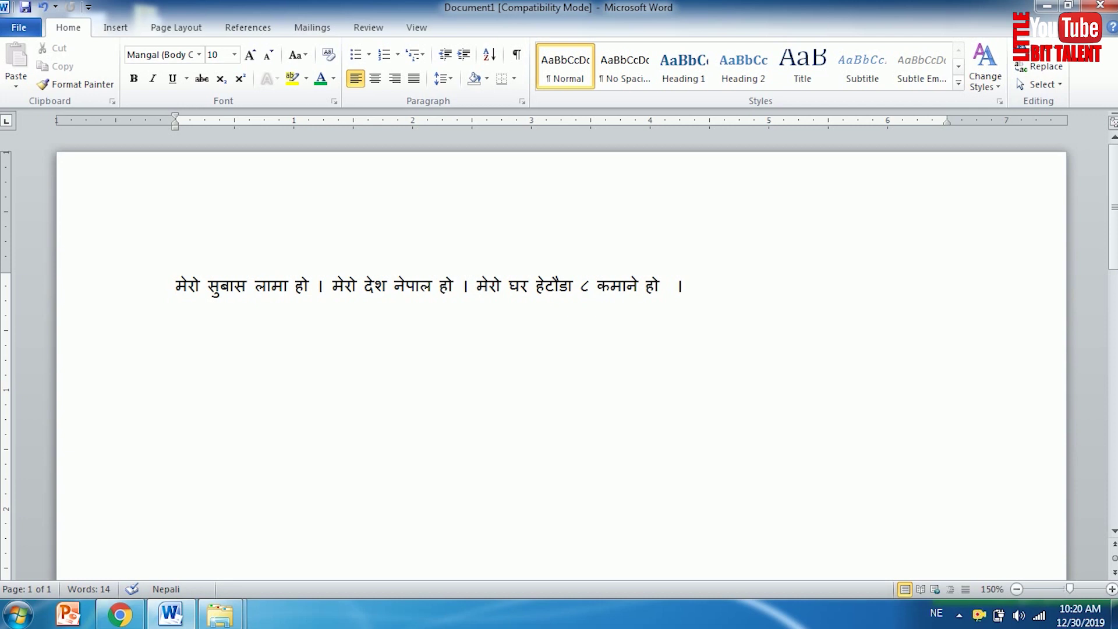
key(Return)
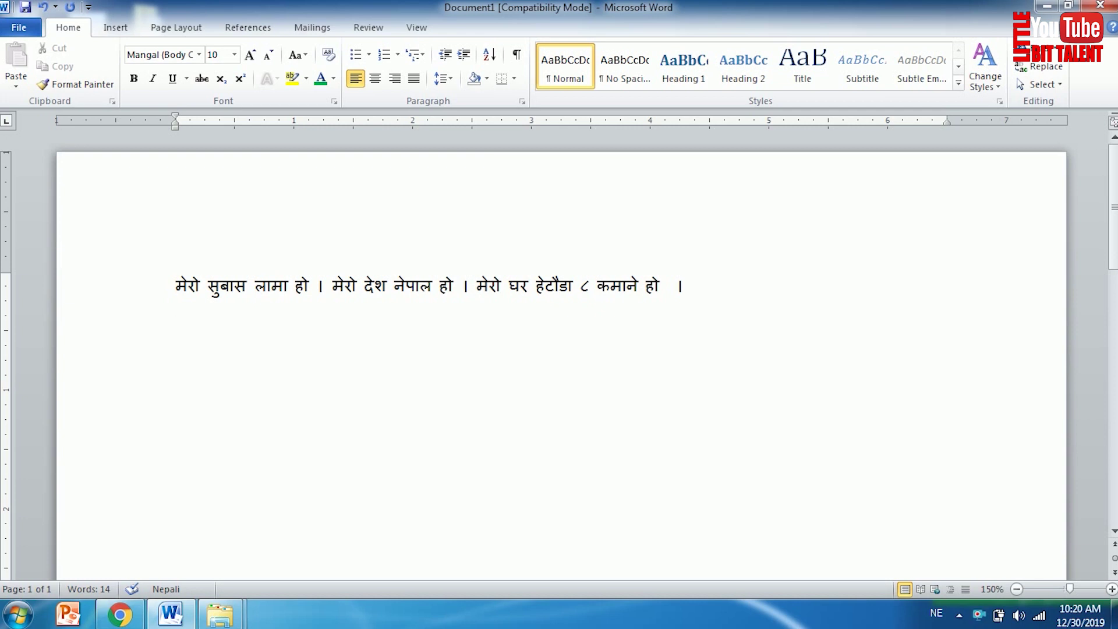
- Type बिद्यार्थी on the second line, then select and deselect it twice to check the word
text(बि)
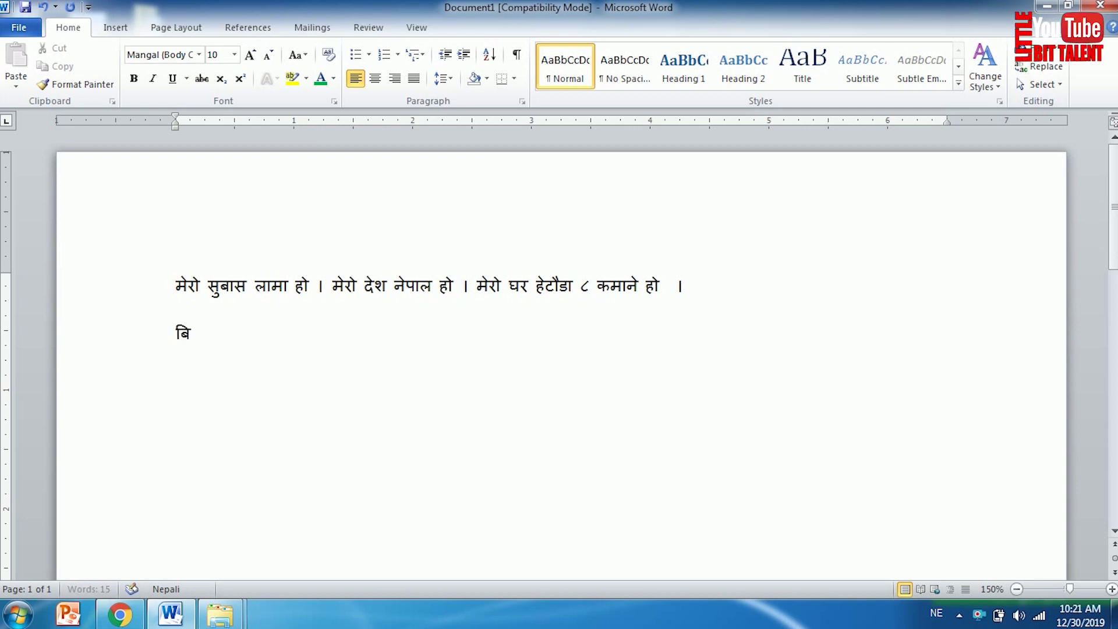
text(द्य)
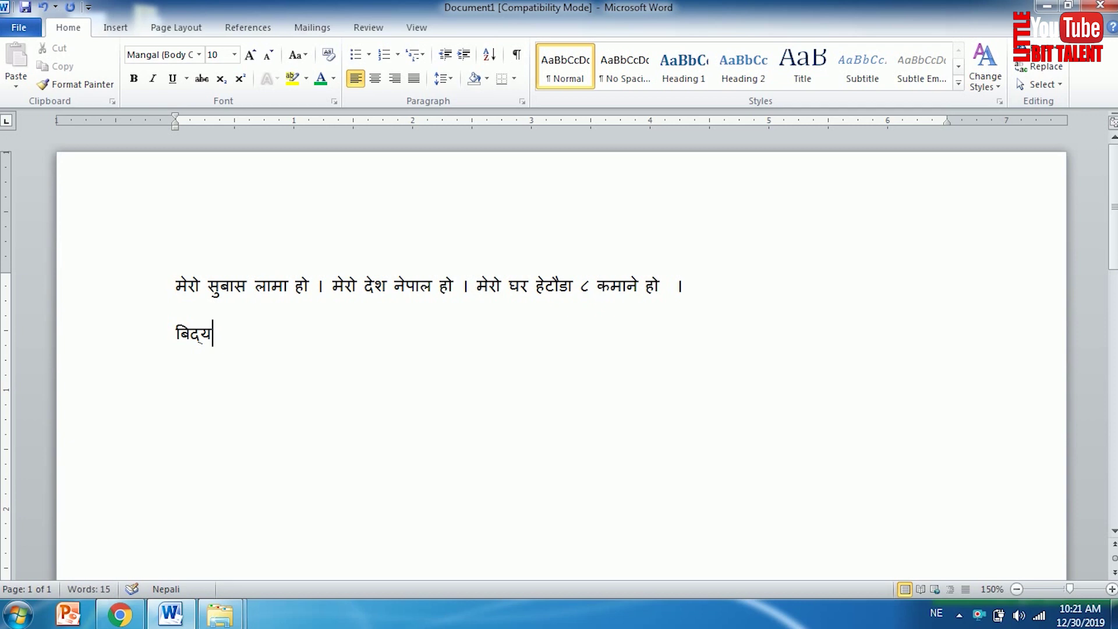
text(ार)
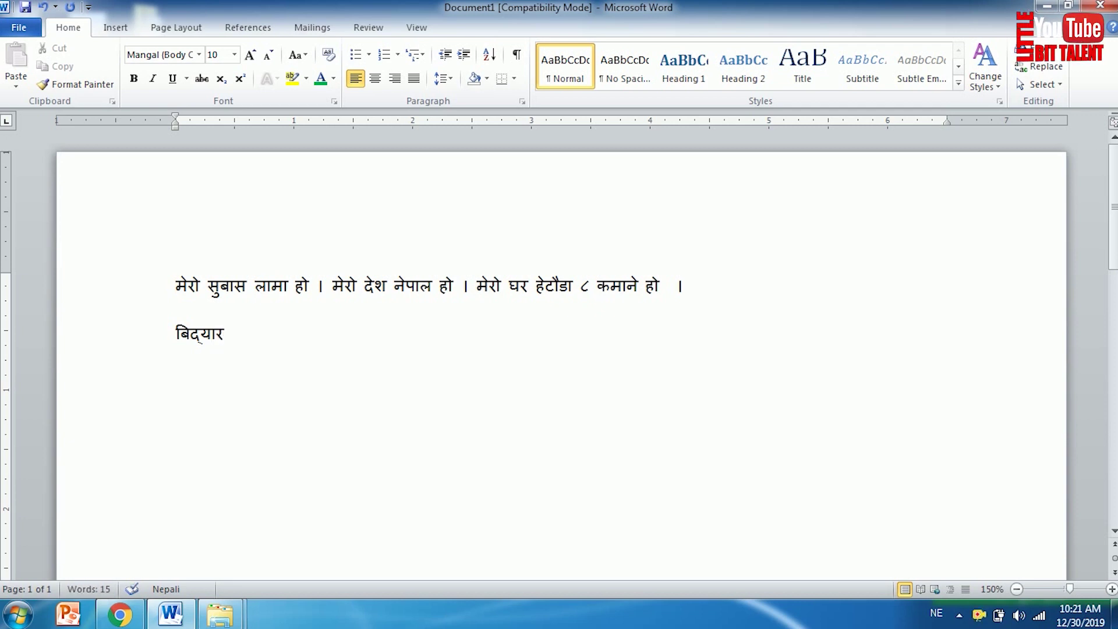
text(्थी)
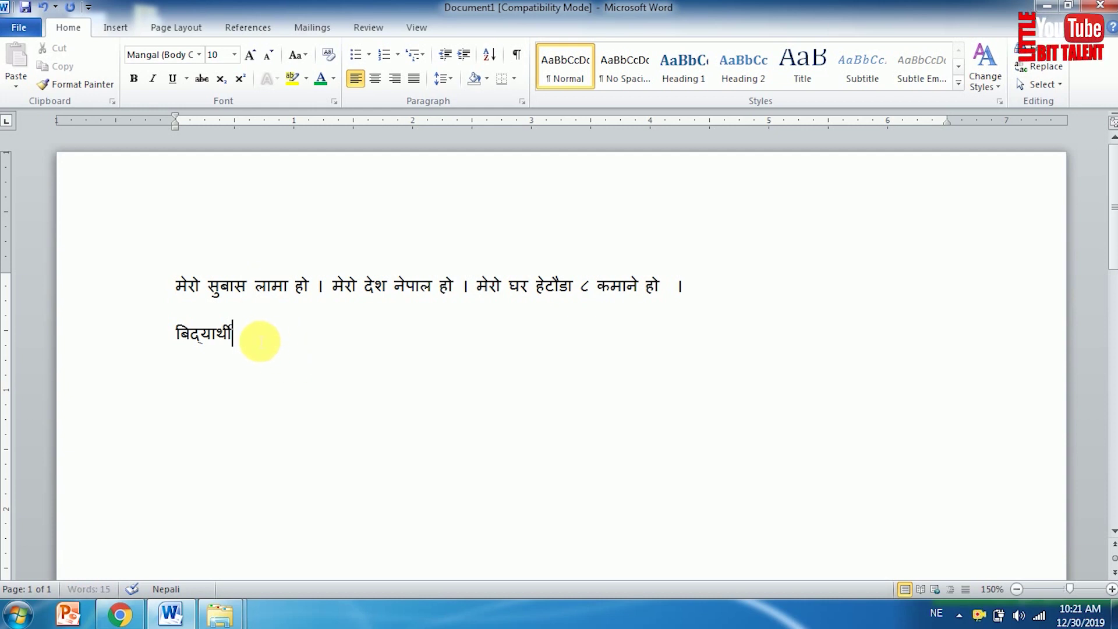
drag(269, 341, 167, 344)
click(262, 364)
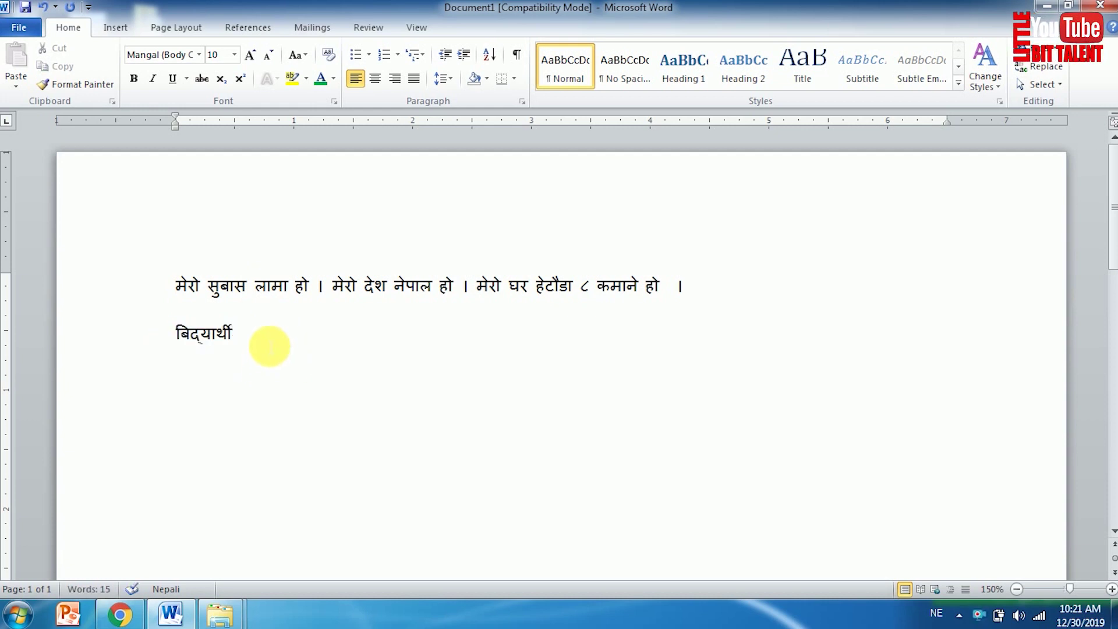
drag(242, 344, 142, 337)
click(222, 346)
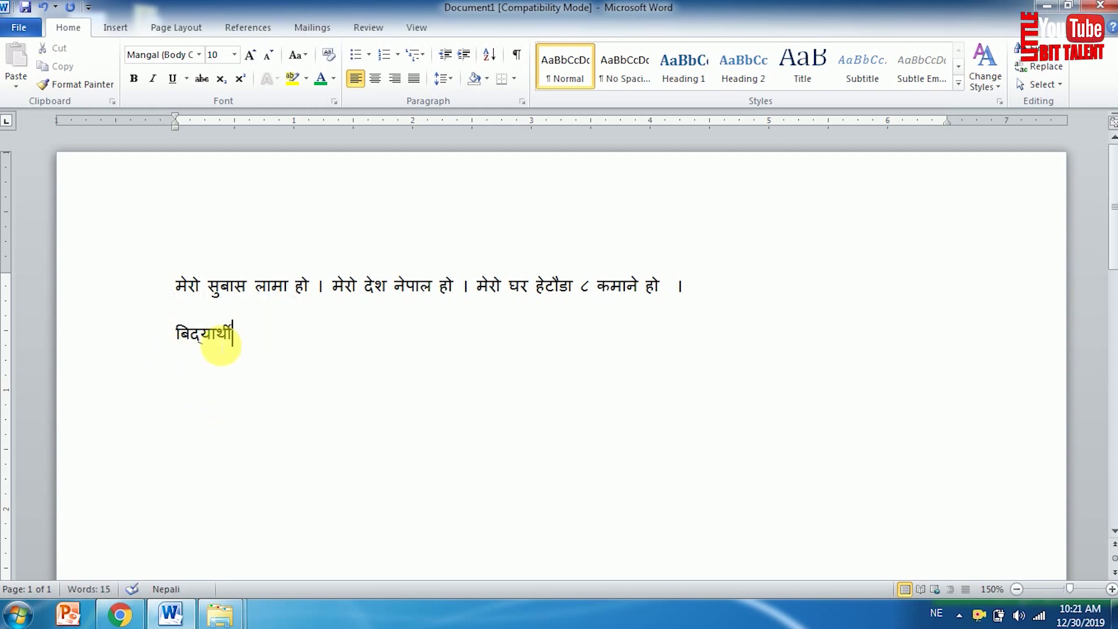